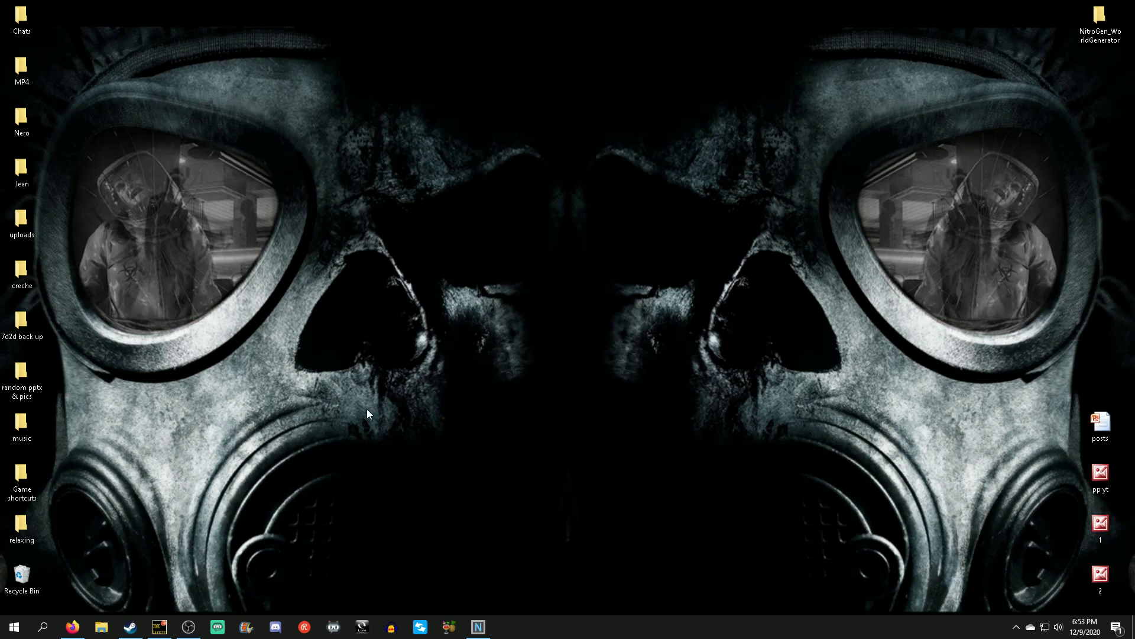
Glance at NitroGen World Generator, then return to the launcher's Alpha19 list of three installed mods
click(159, 627)
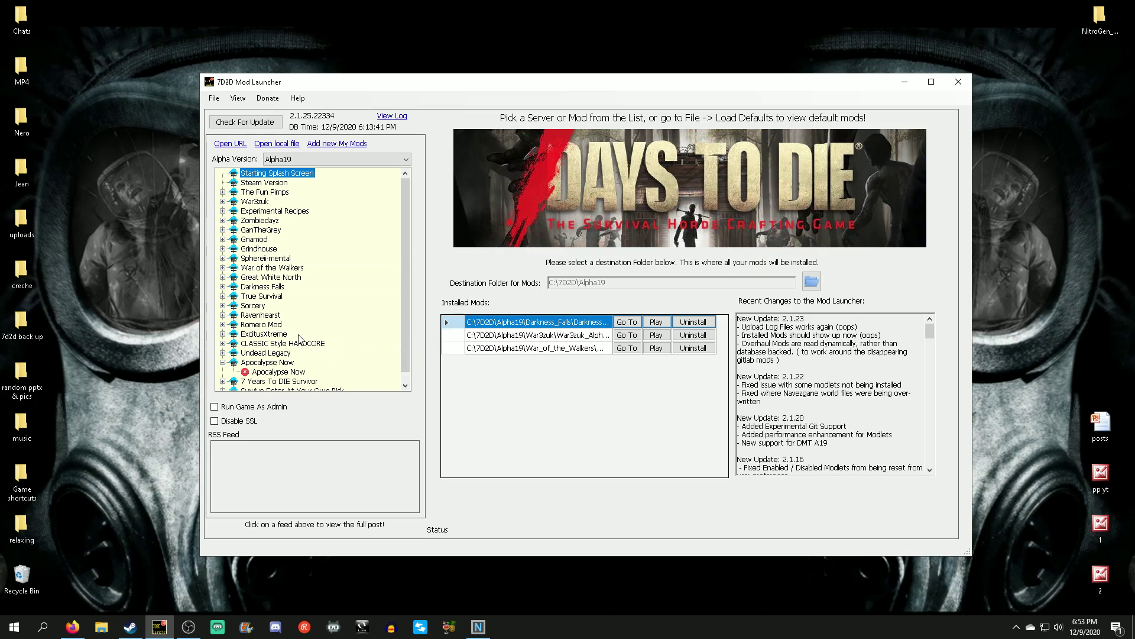
click(478, 626)
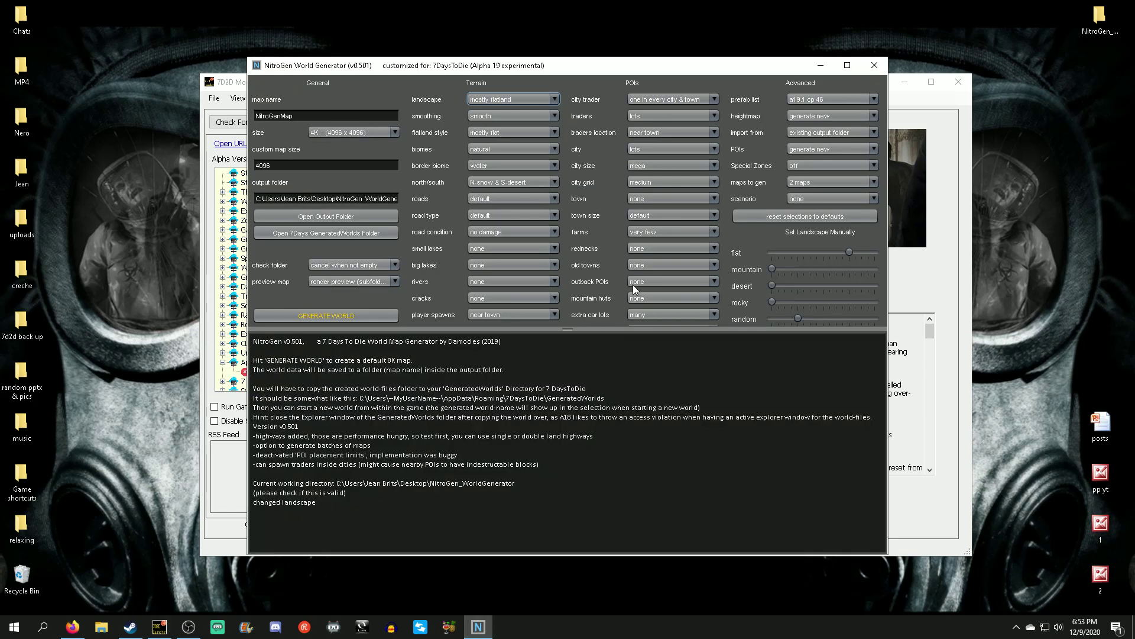
click(821, 66)
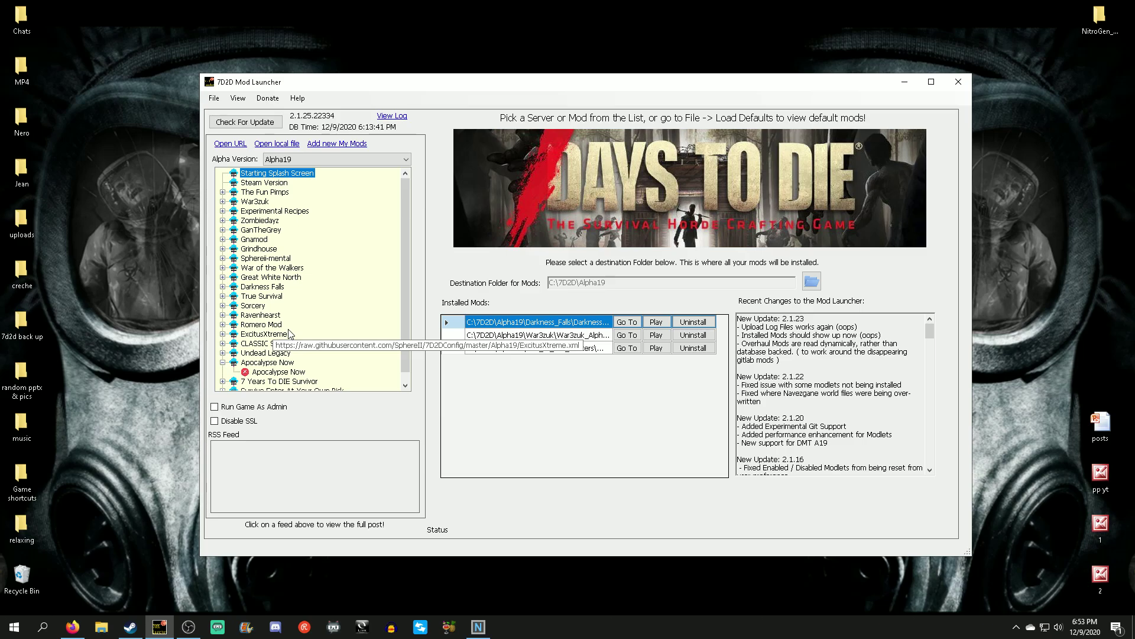
Start the launcher installer download from the website's GitHub link, cancel it, and return to the launcher
click(74, 626)
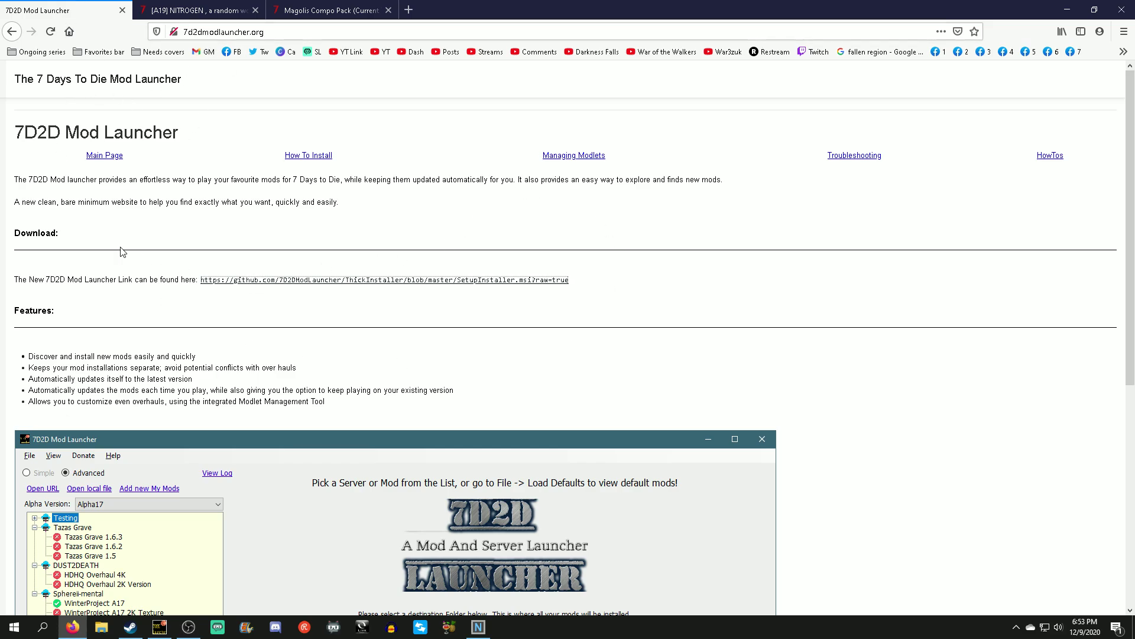
click(263, 281)
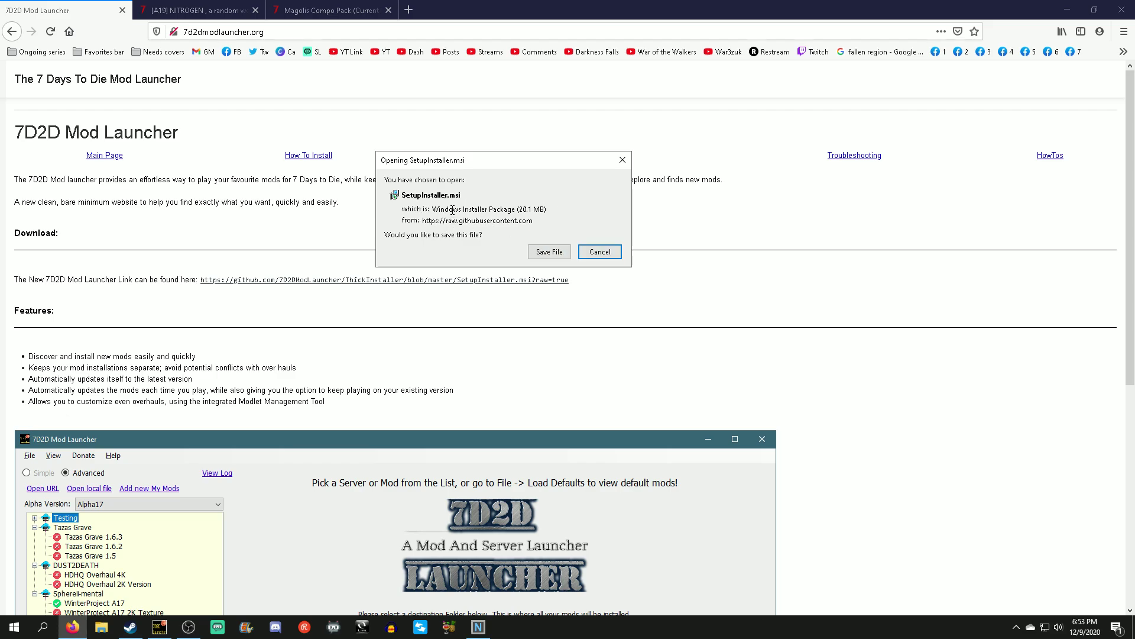
click(597, 255)
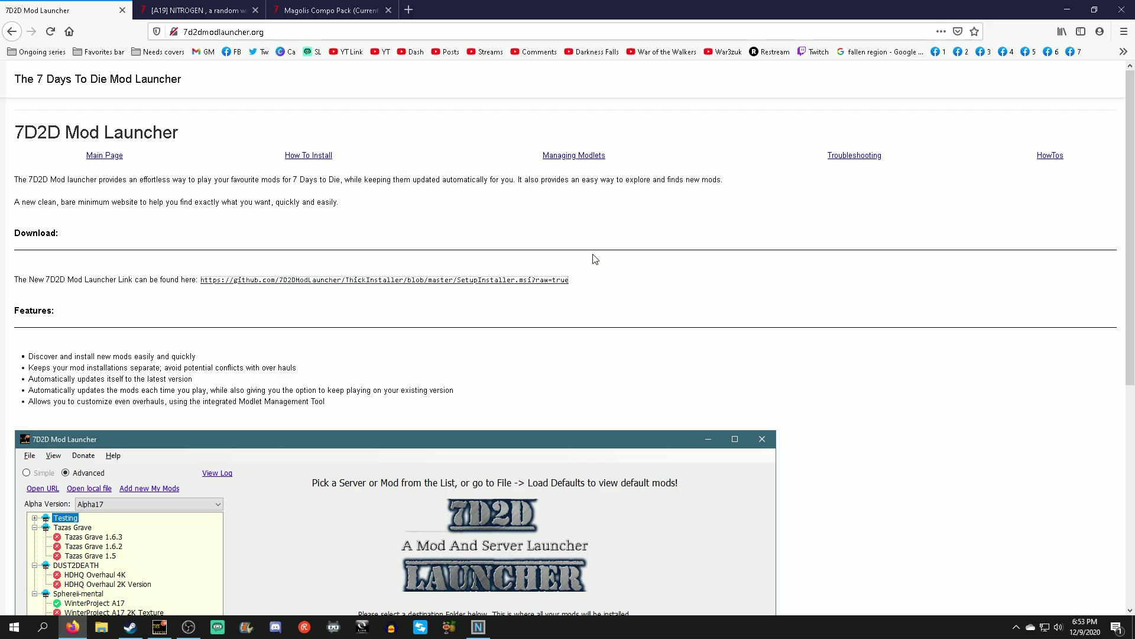
click(160, 622)
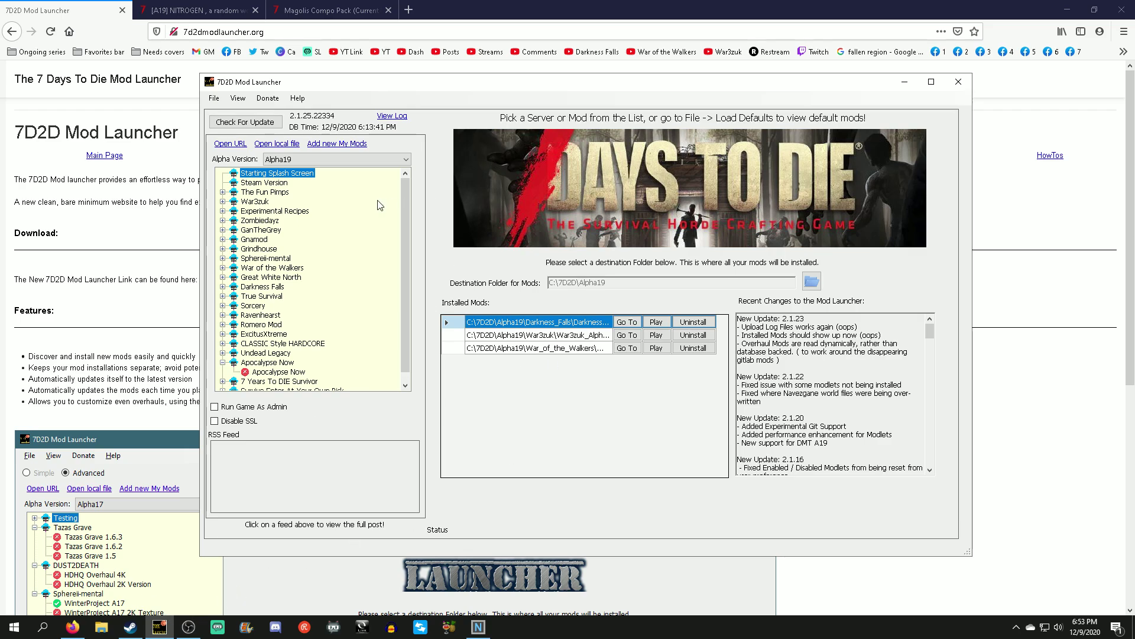
Expand the War3zuk group and view Apocalypse Now's install options
click(223, 202)
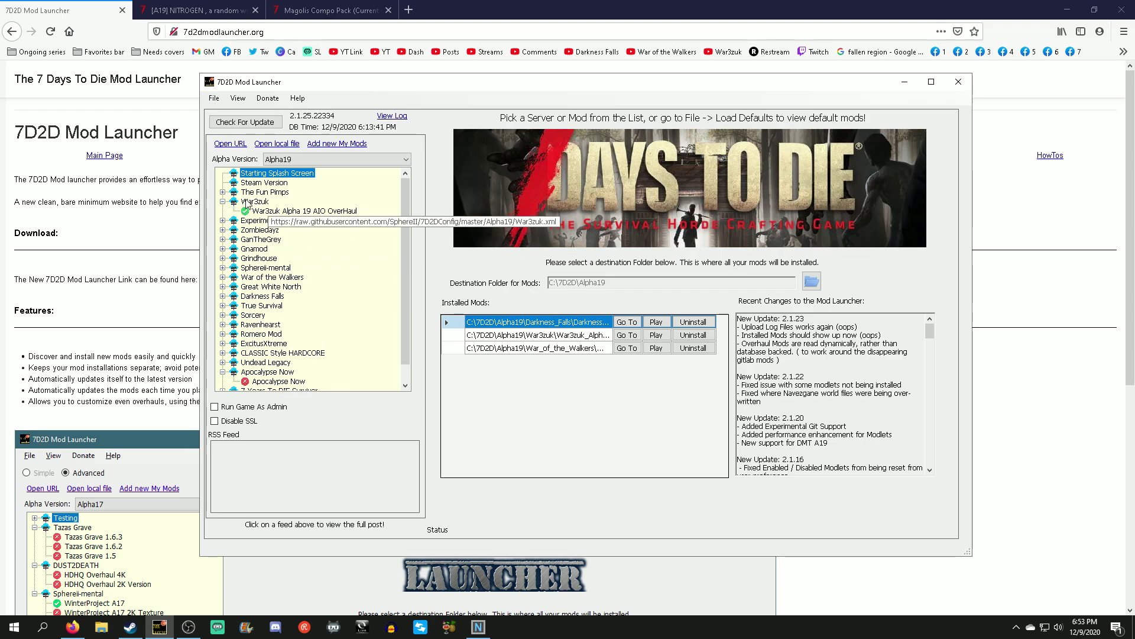
click(248, 203)
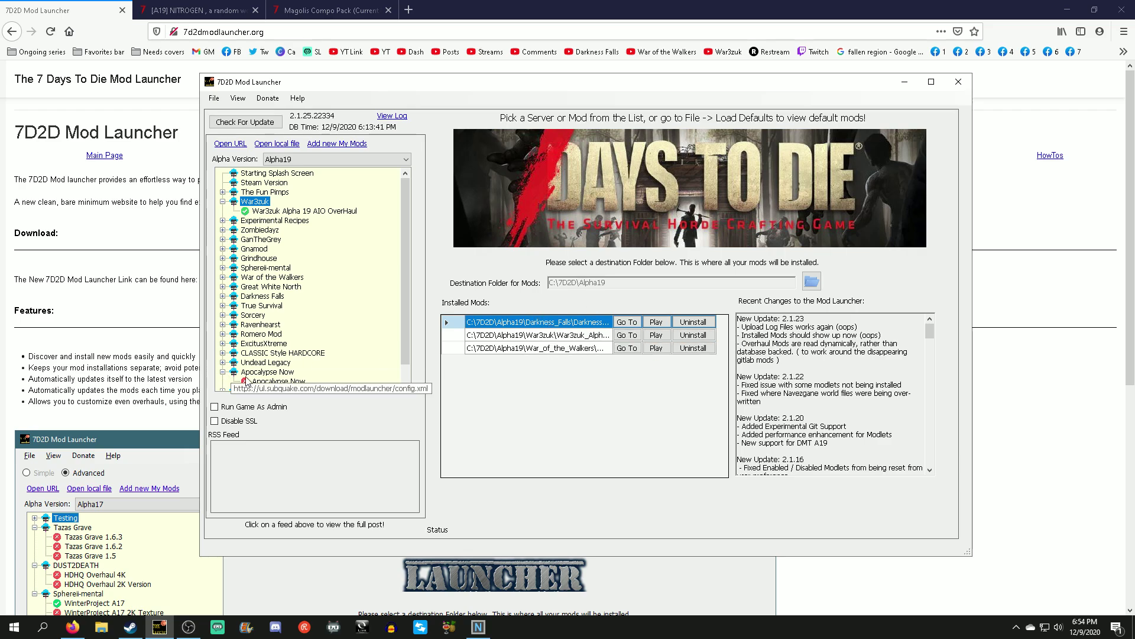
click(278, 381)
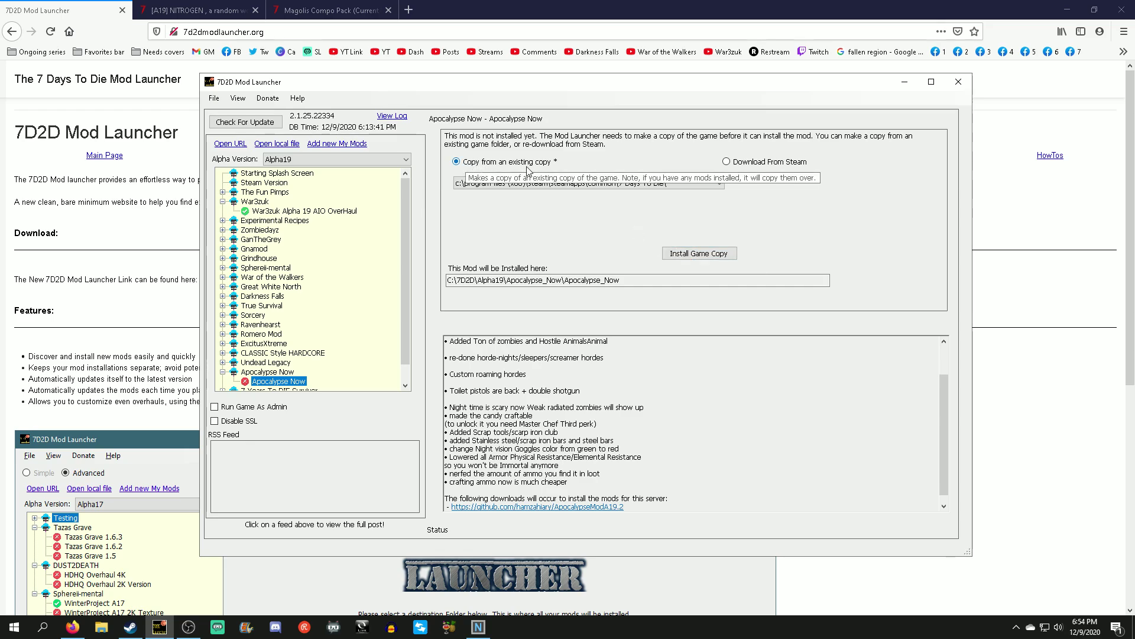
Check the Steam library, then return to the launcher's overview of three installed mods
click(131, 627)
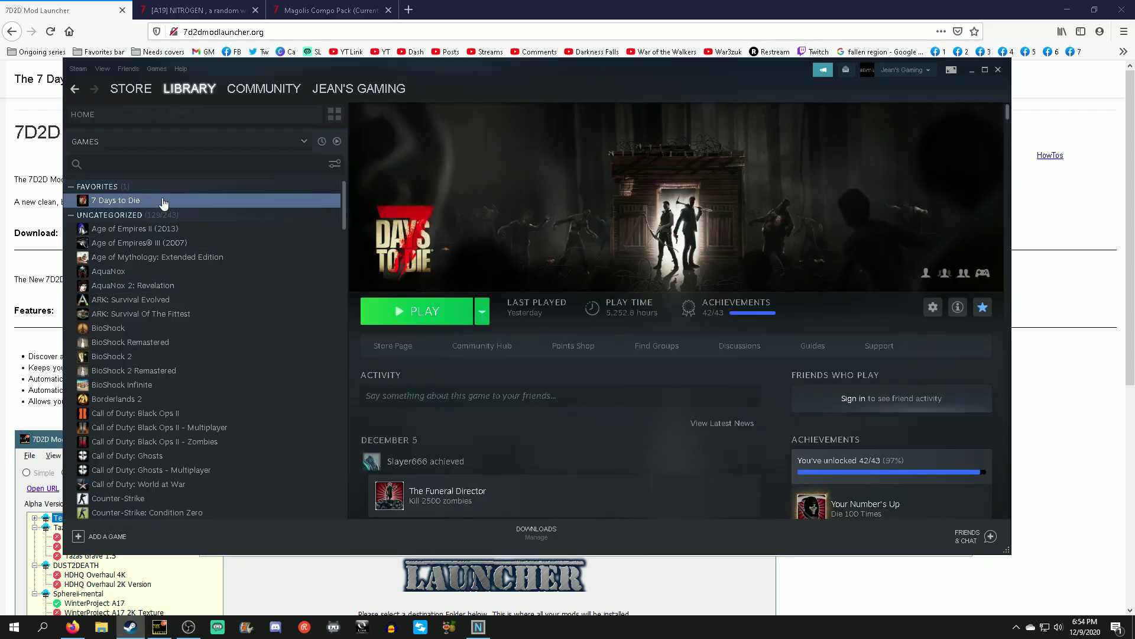
key(alt+Tab)
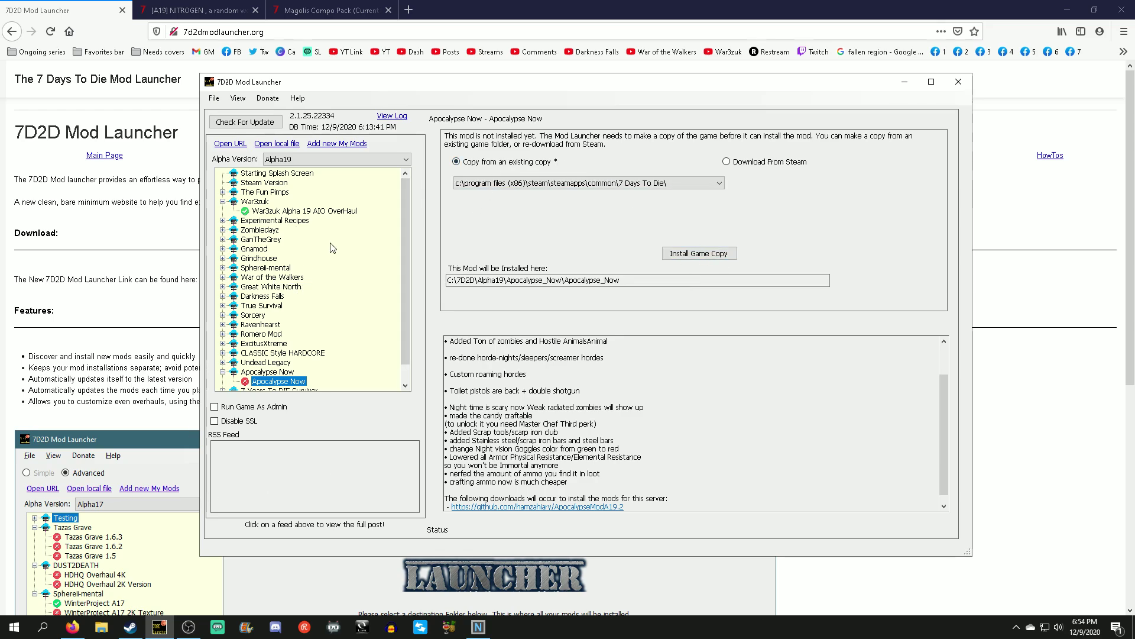
click(255, 202)
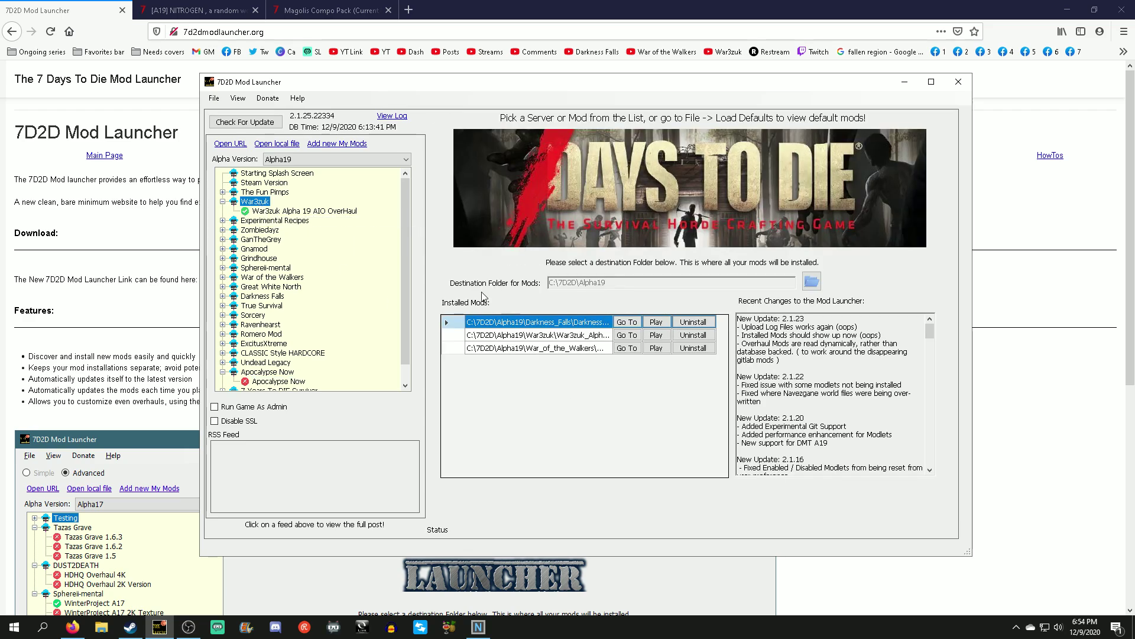
Review the War3zuk Alpha 19 AIO OverHaul details and expand the Darkness Falls group
click(305, 211)
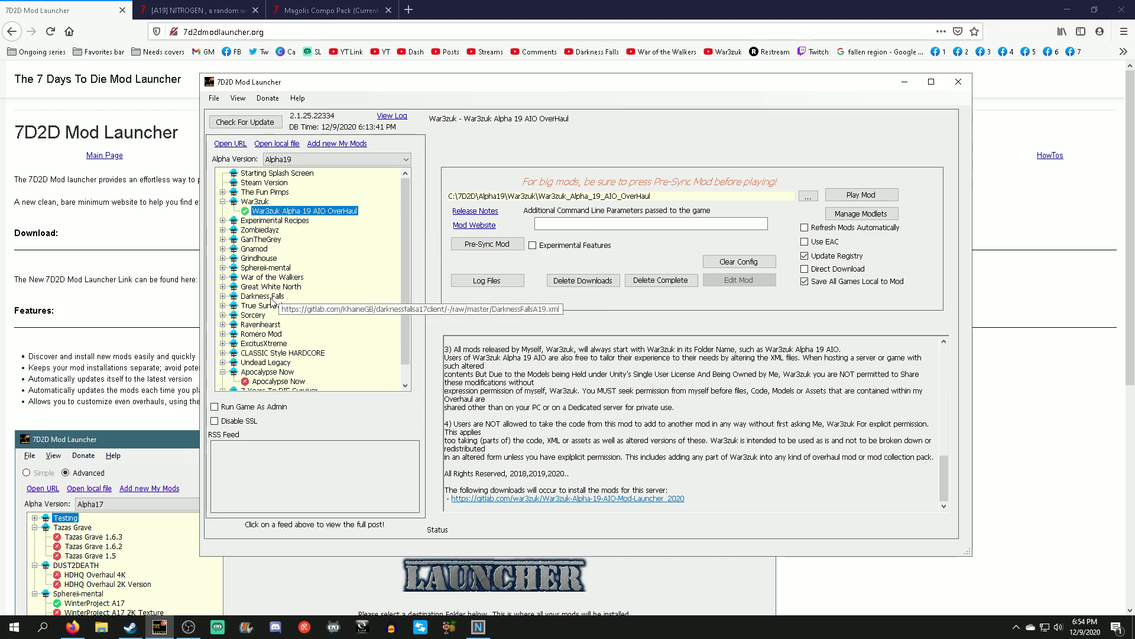
click(223, 296)
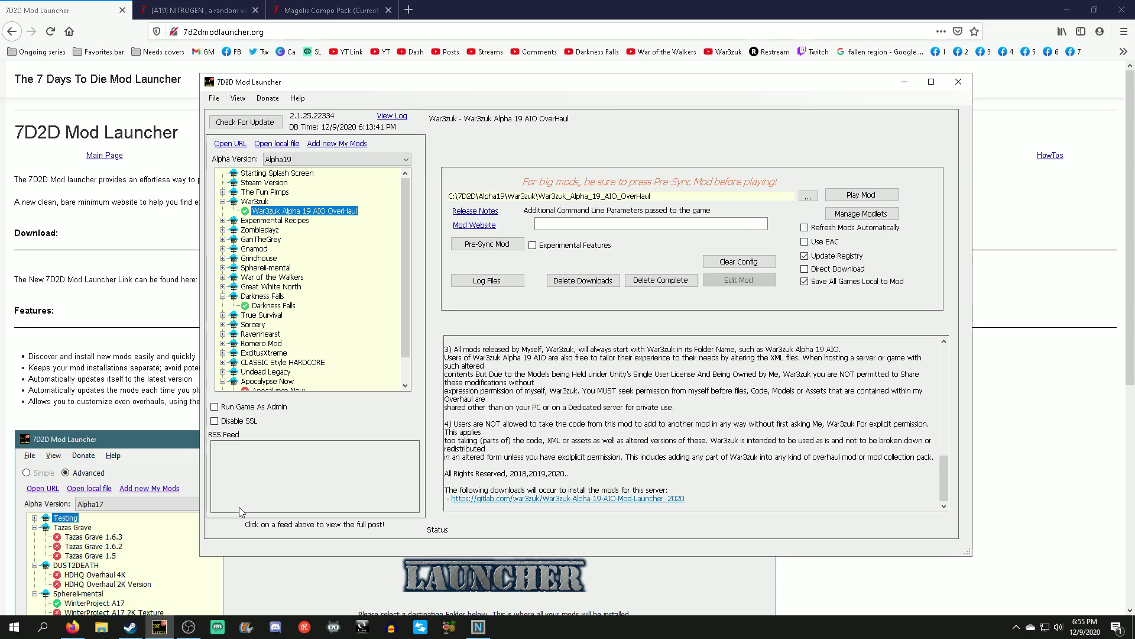
Bring up and hide the Steam library twice, returning to the launcher each time
click(132, 629)
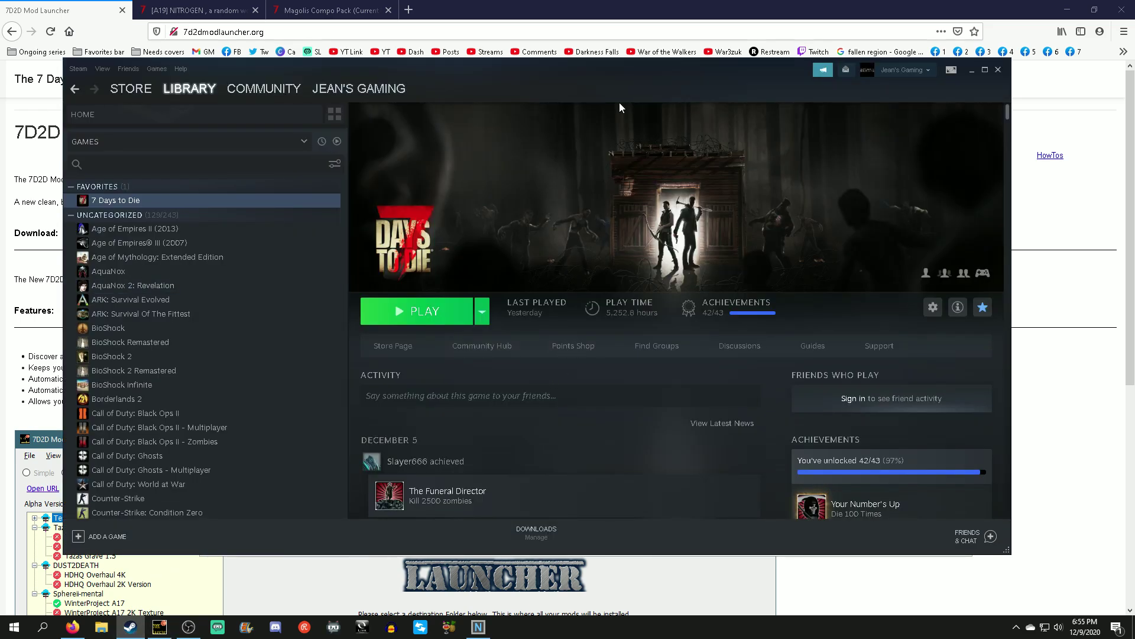
click(973, 72)
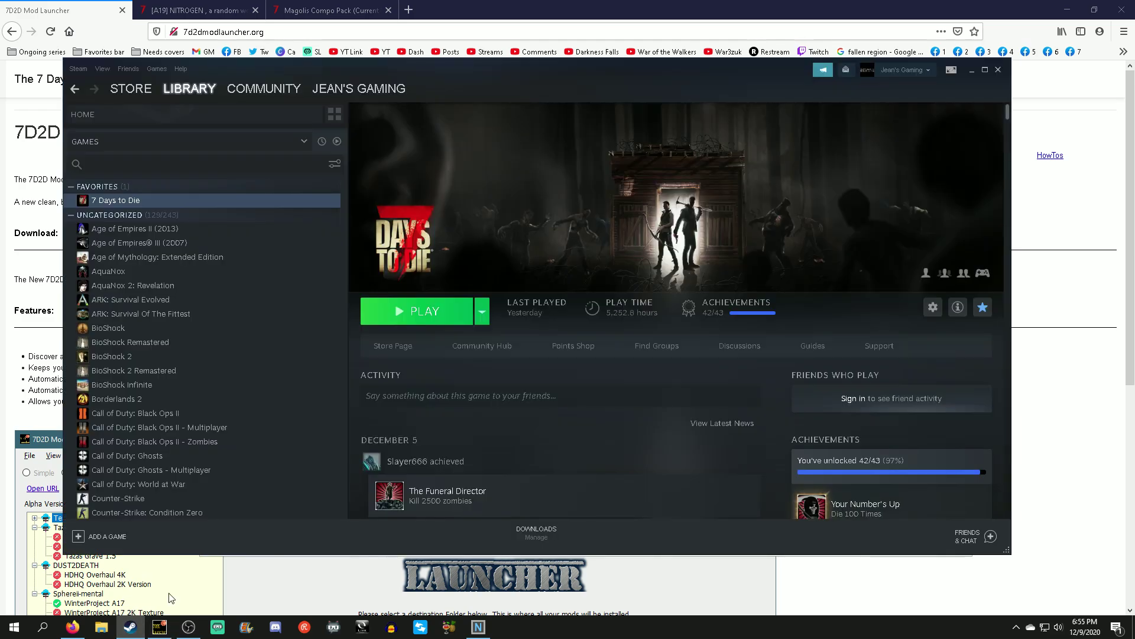
click(130, 627)
click(967, 69)
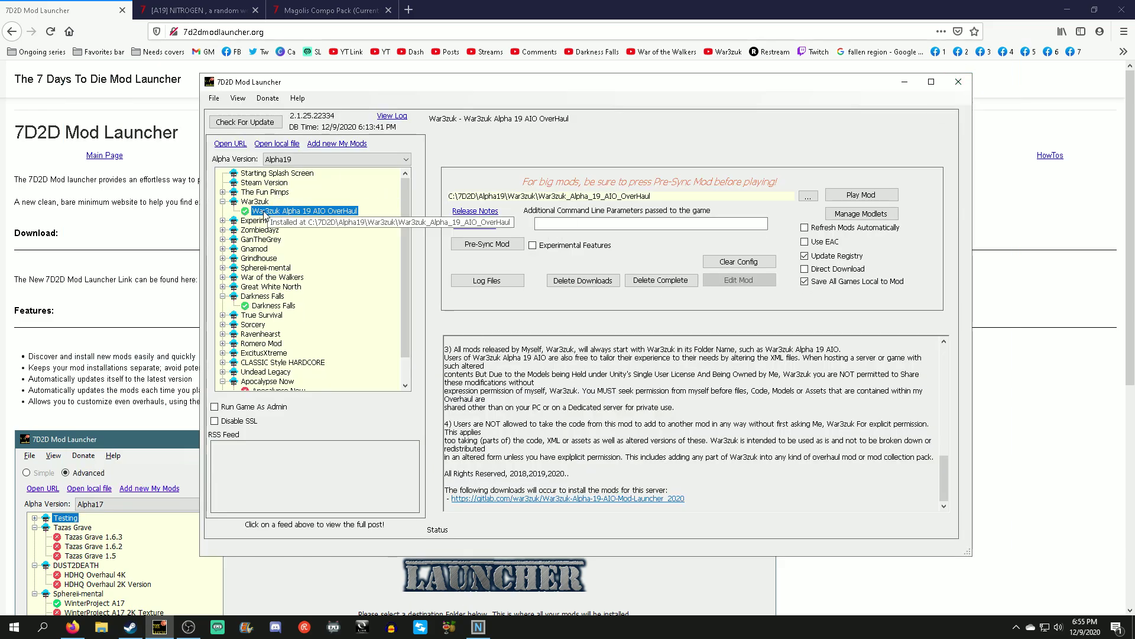
Show Apocalypse Now's install options and open Local Disk (C:) in File Explorer
click(278, 388)
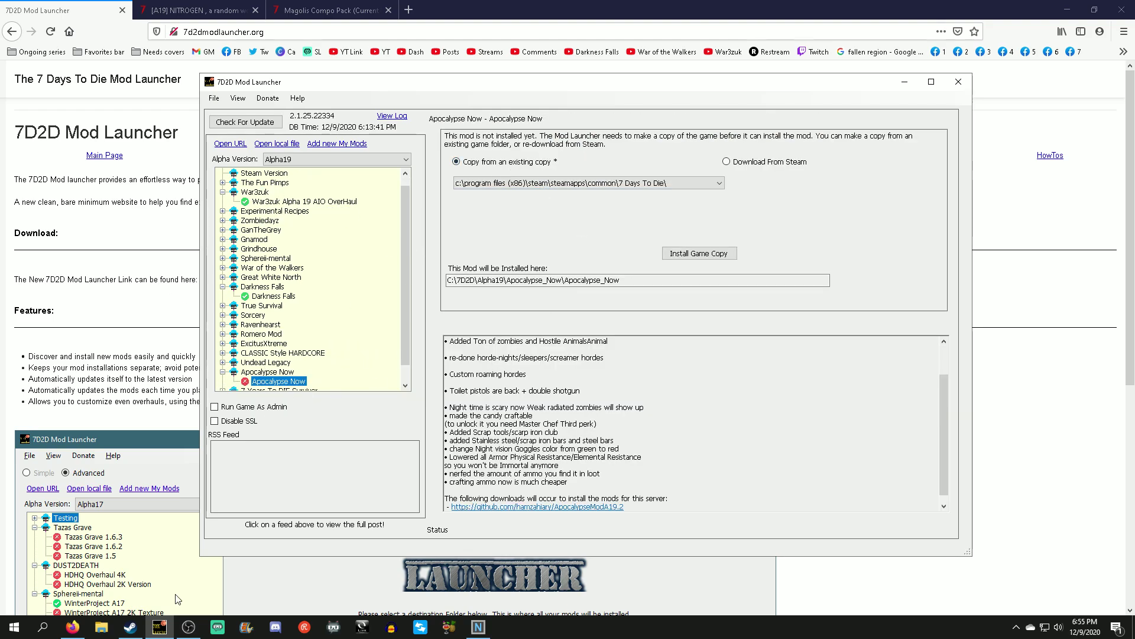
click(102, 629)
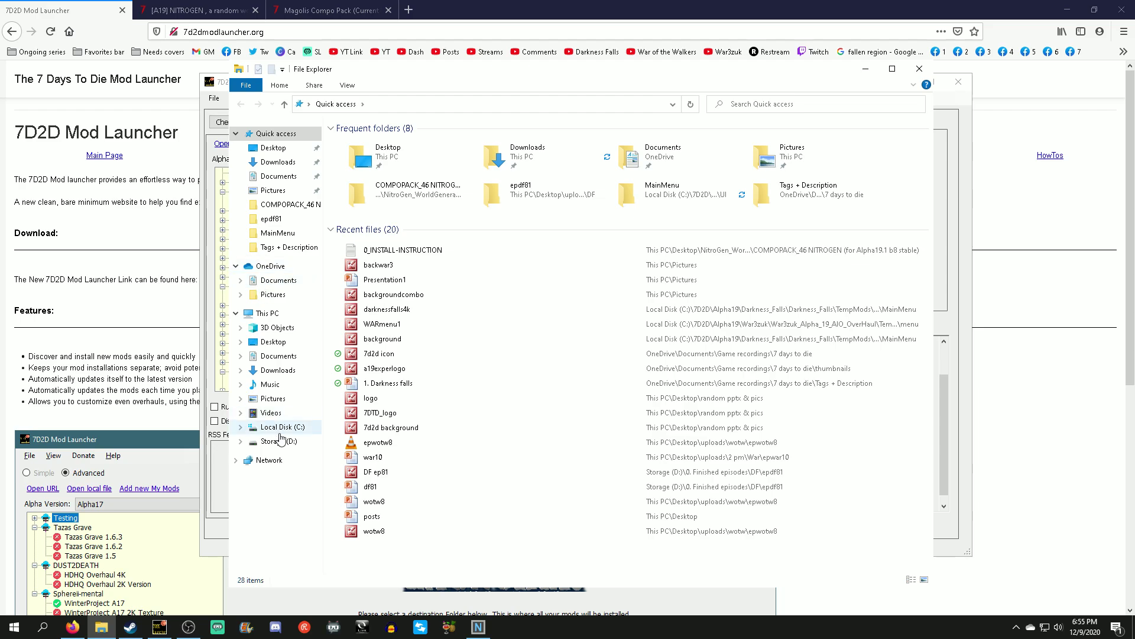
click(283, 426)
Browse 7D2D > Alpha19 > Apocalypse_Now to confirm it's empty, then minimize Explorer
double_click(358, 142)
double_click(373, 141)
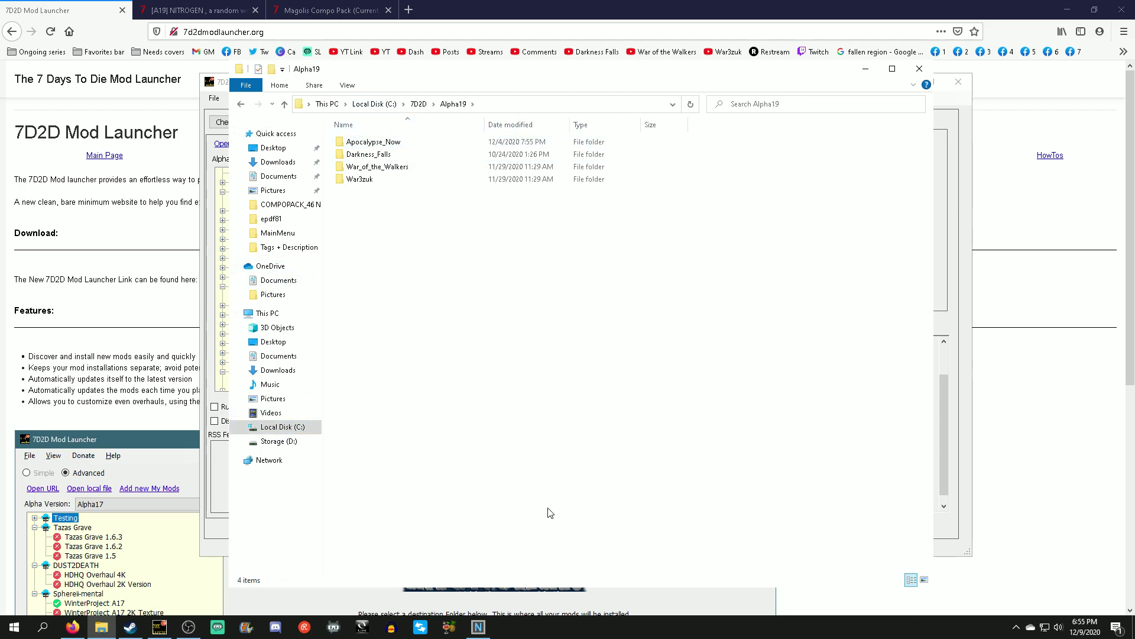
double_click(412, 143)
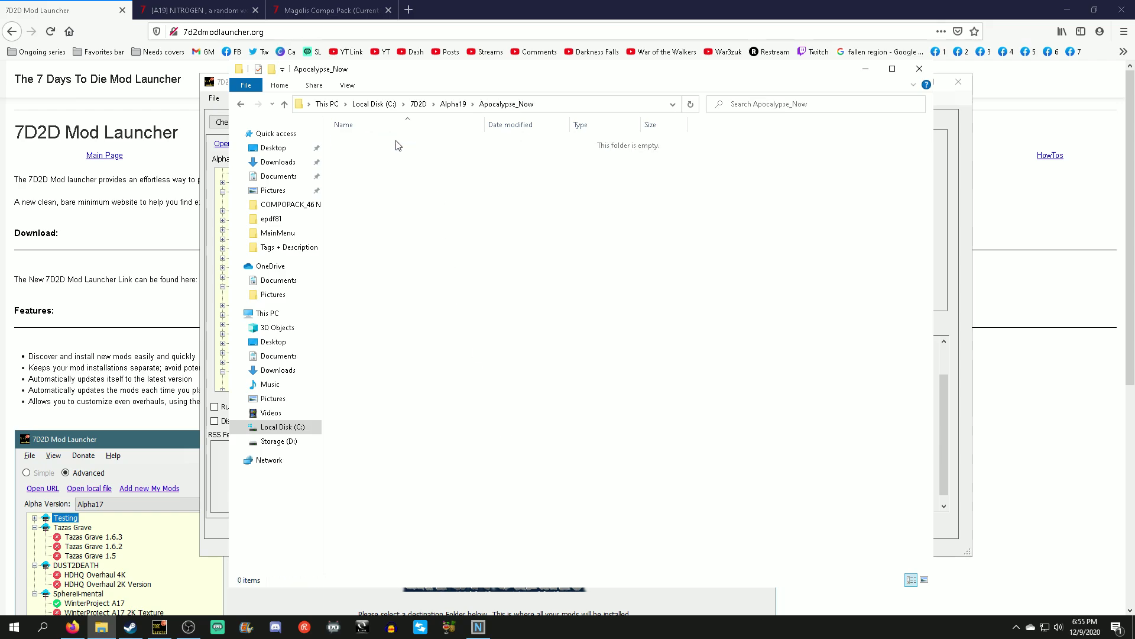
click(241, 105)
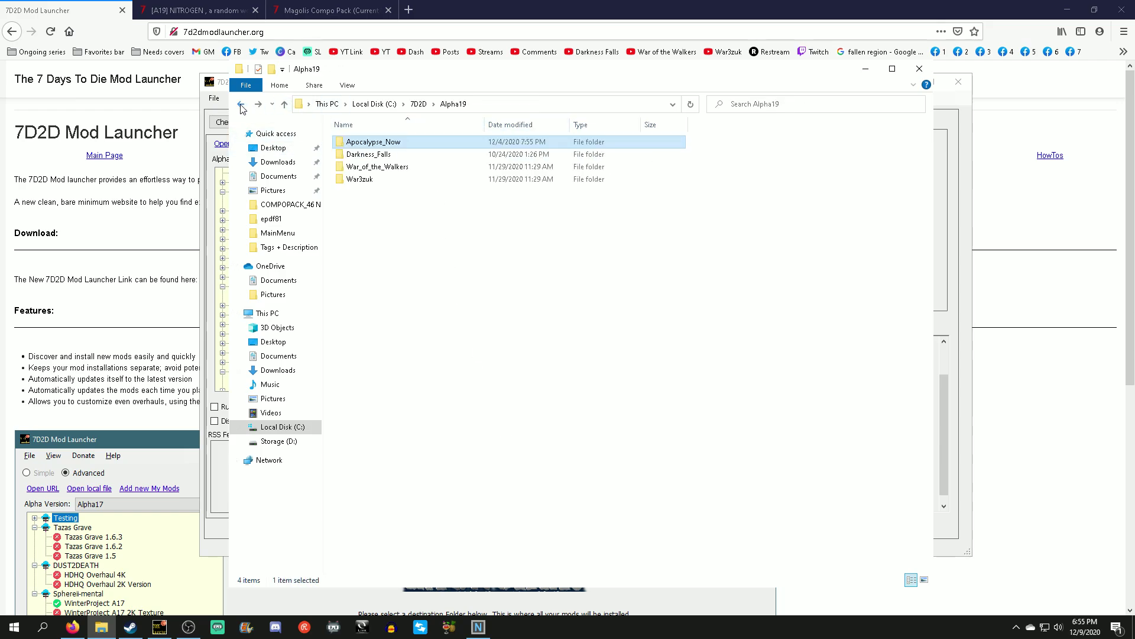
click(868, 71)
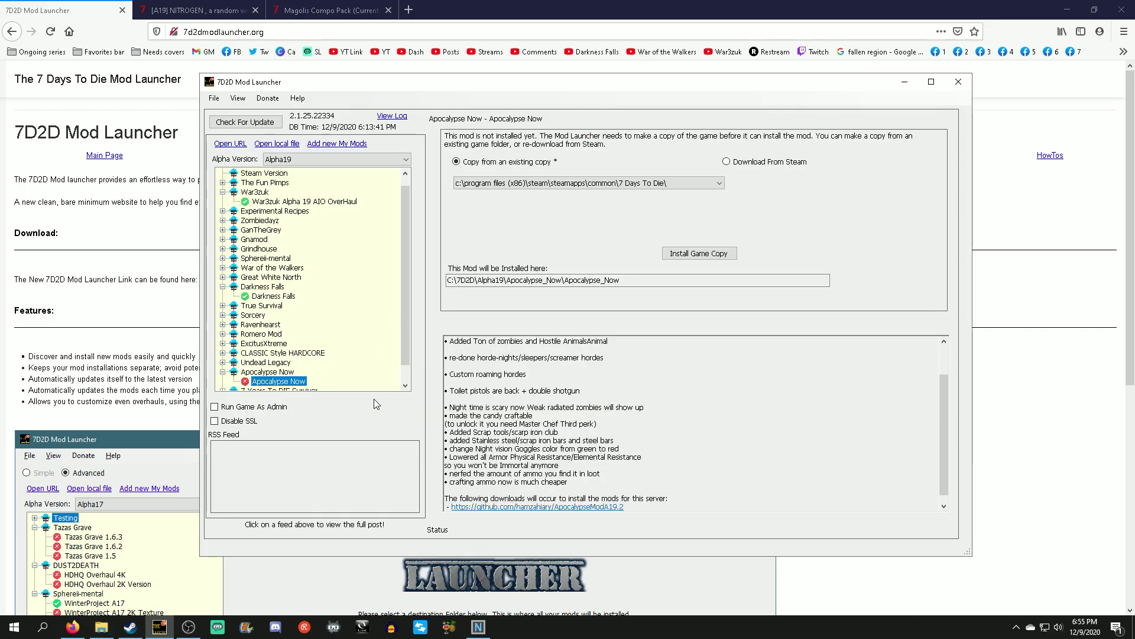
Return to the launcher, view Apocalypse Now's options, then open Darkness Falls' play settings
drag(402, 350, 404, 374)
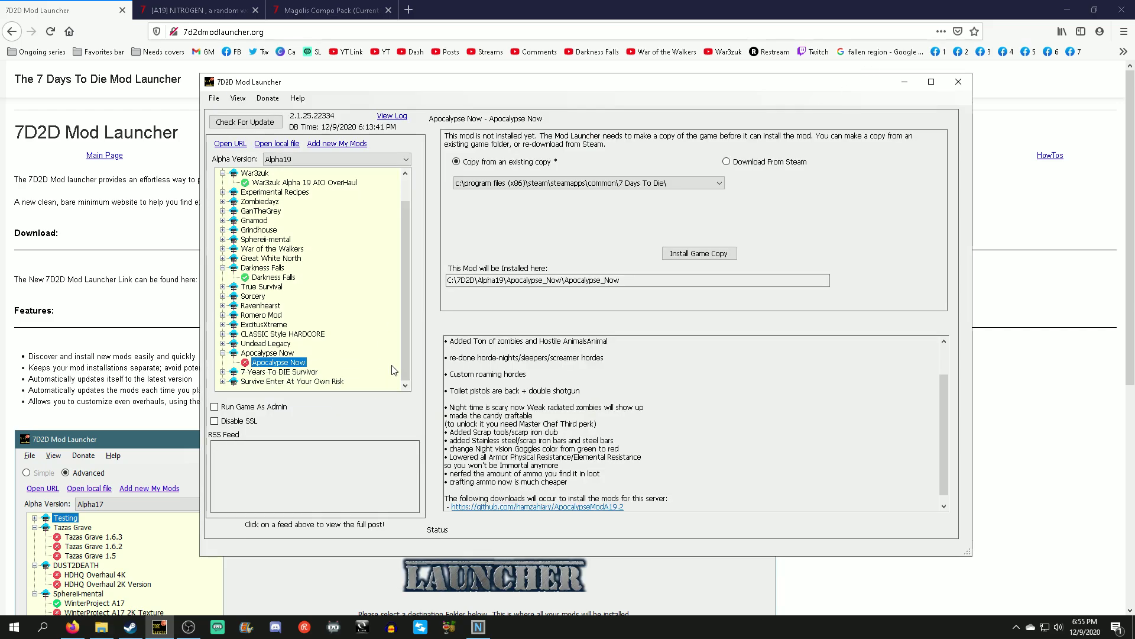
click(76, 92)
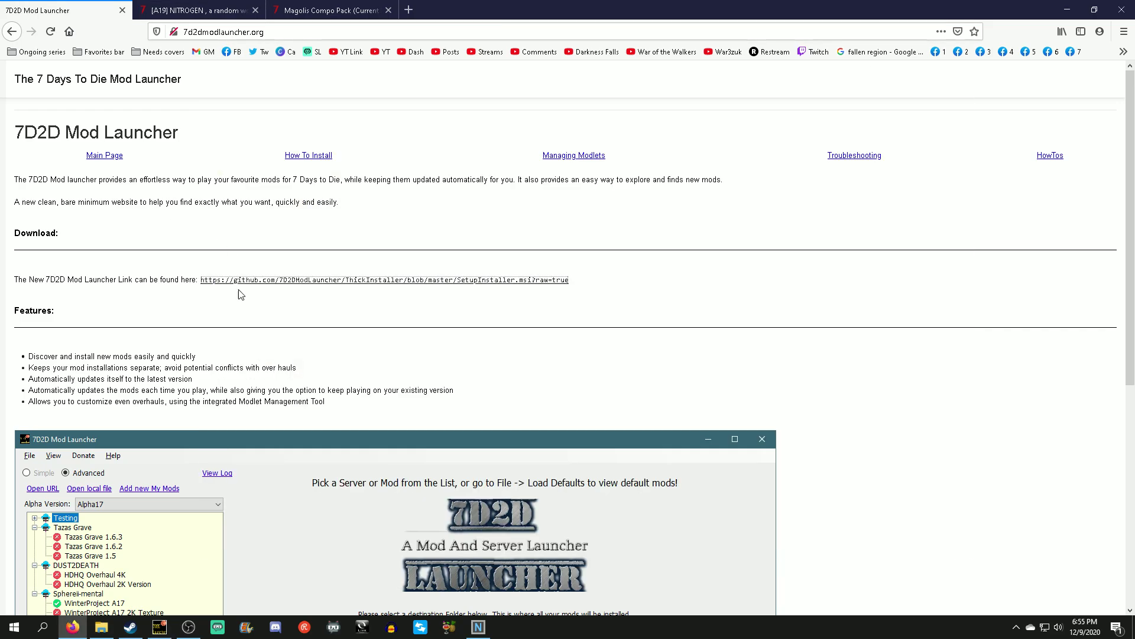
click(160, 627)
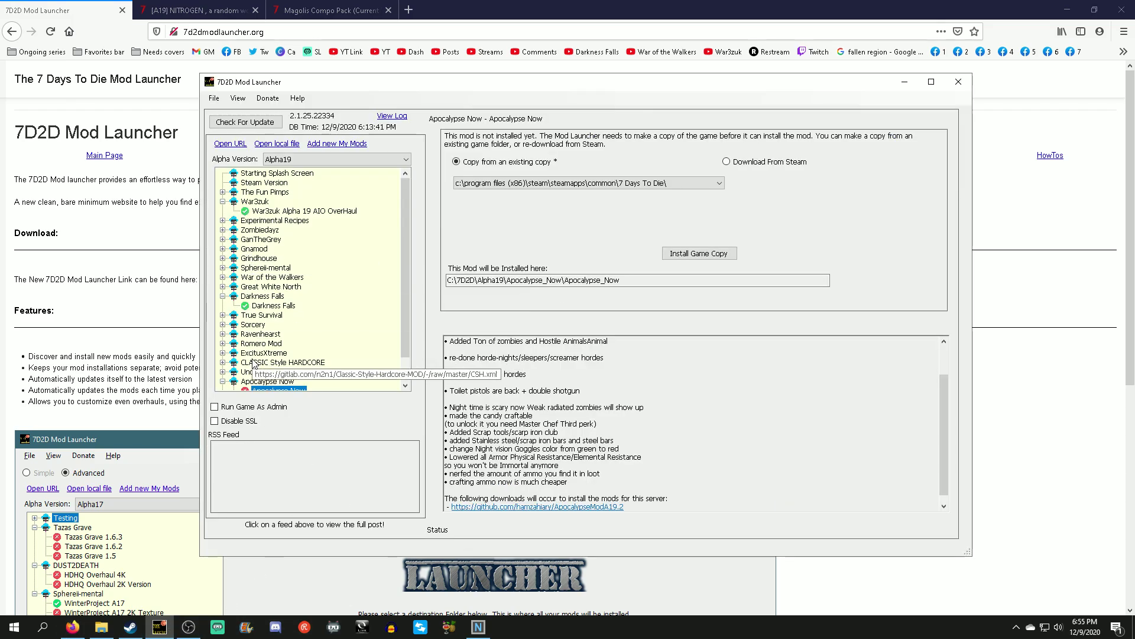
click(223, 382)
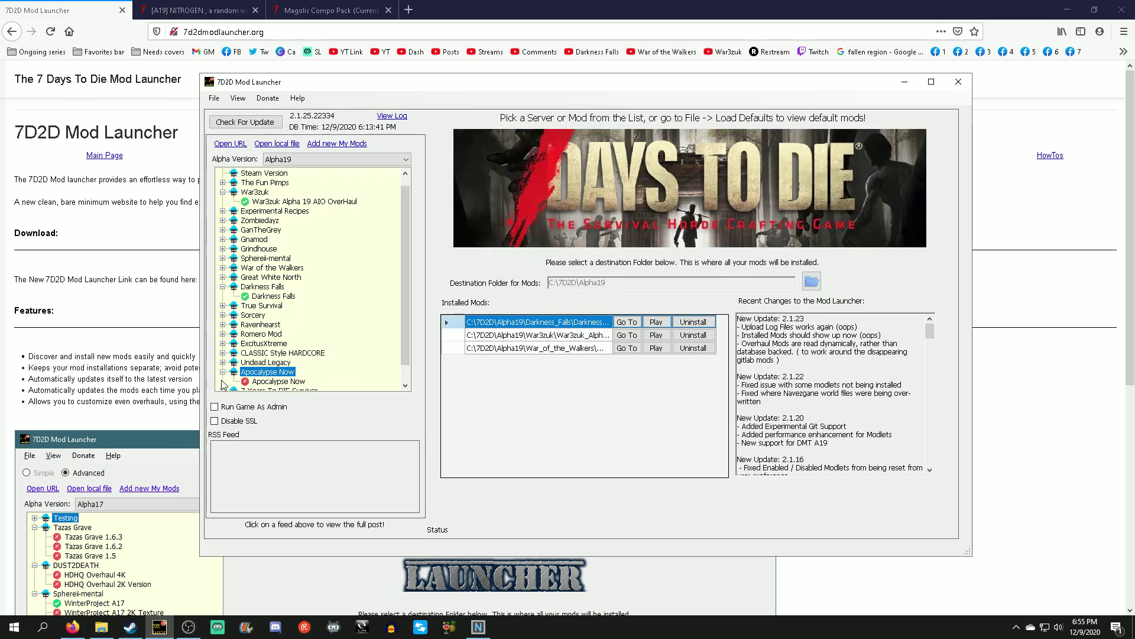
click(279, 362)
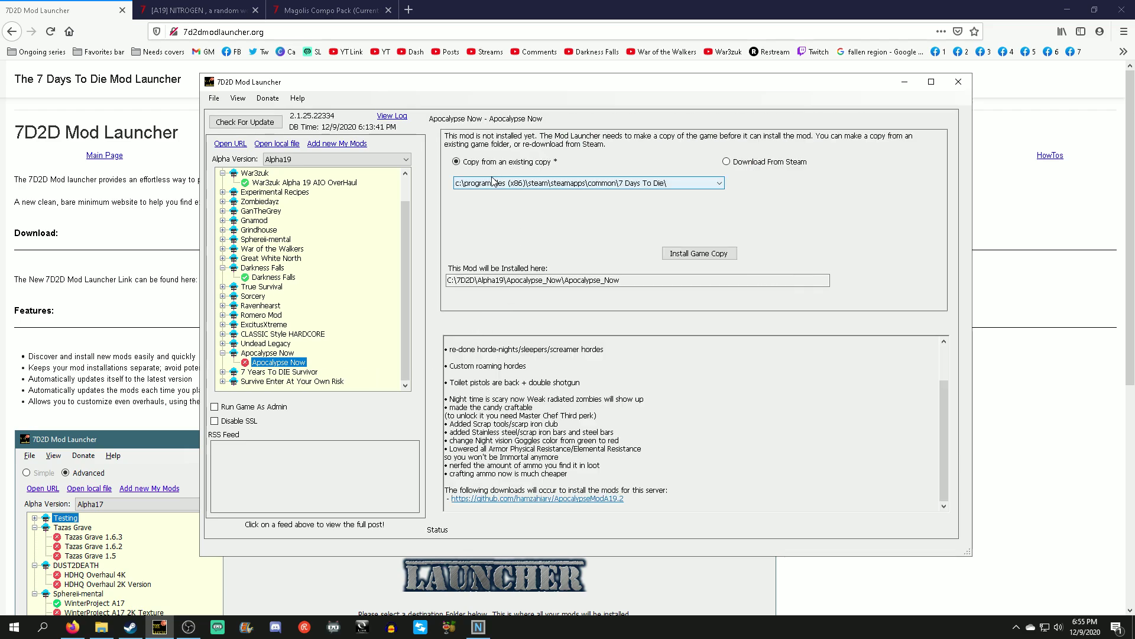
click(267, 276)
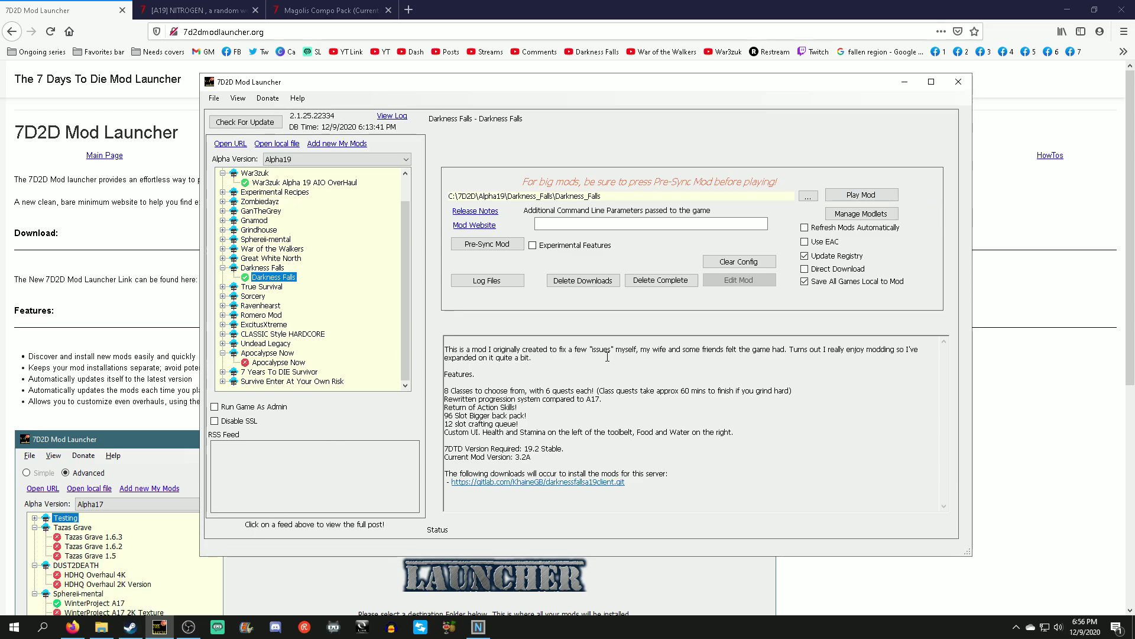
Glance at NitroGen, then switch to the [A19] NITROGEN forum thread in Firefox
click(480, 627)
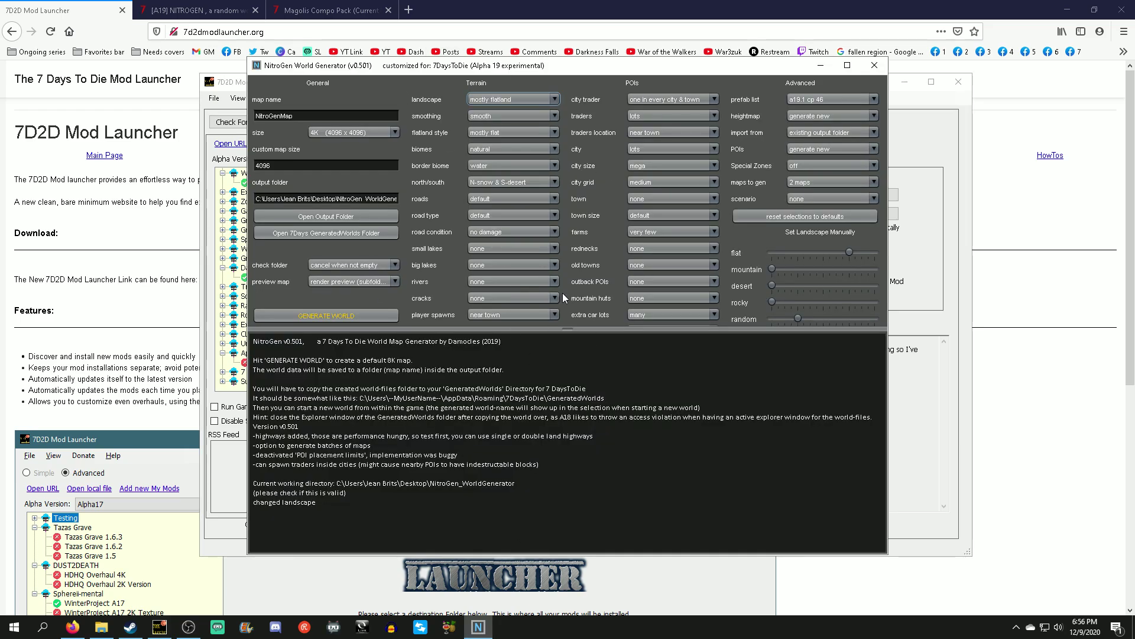
click(820, 65)
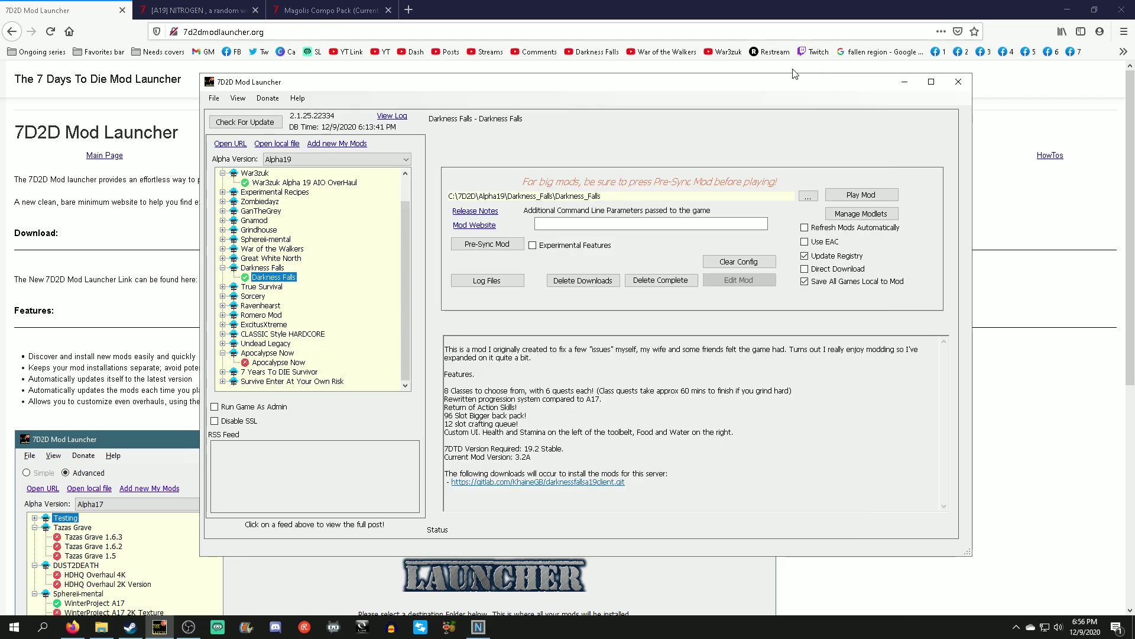
click(211, 6)
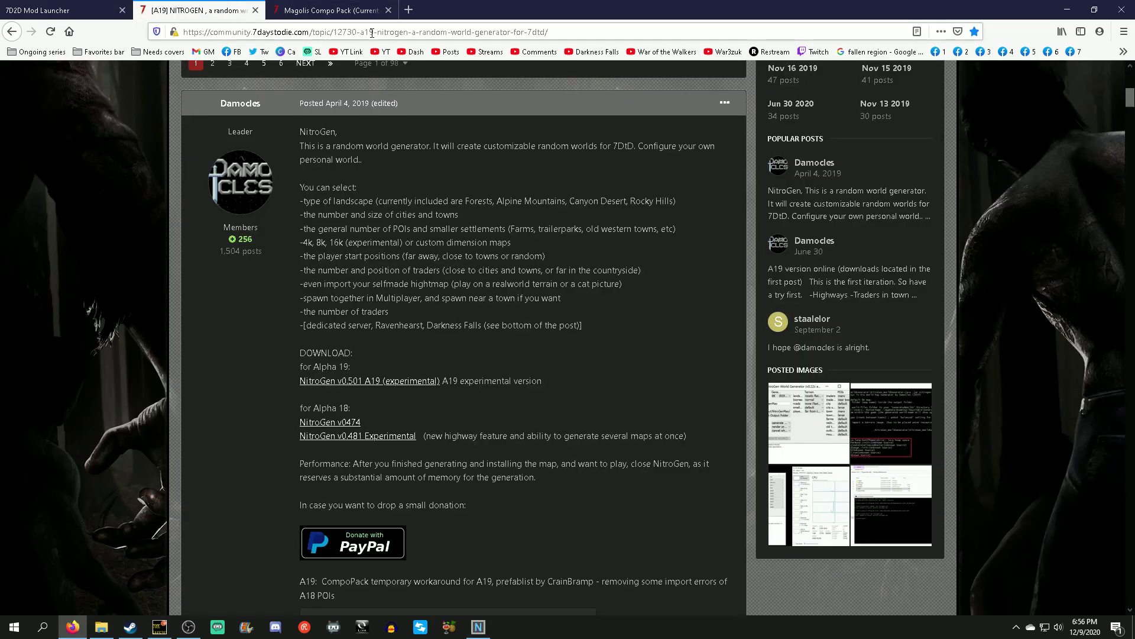
Look over the Magolis Compo Pack thread, return to [A19] NITROGEN, and bring up NitroGen v0.501
click(328, 9)
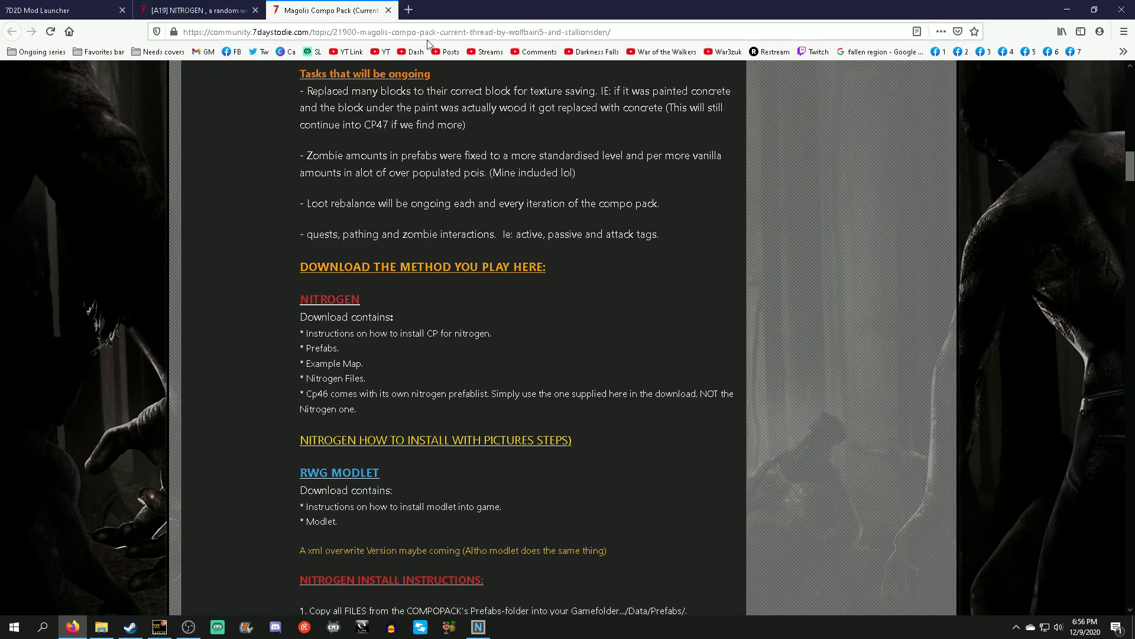
click(201, 6)
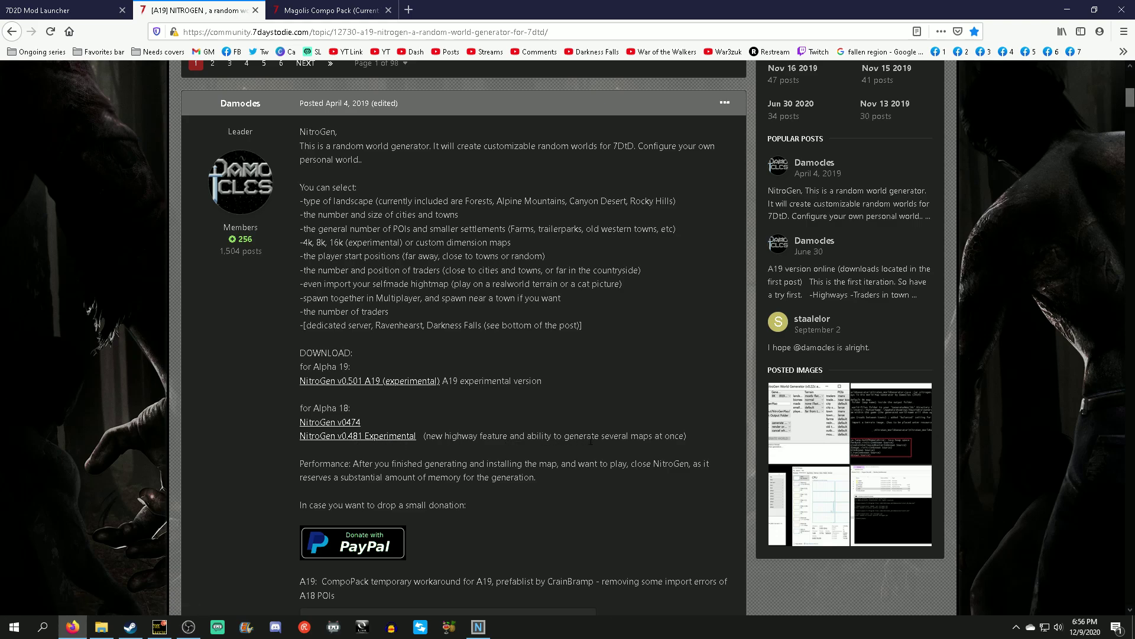
click(479, 626)
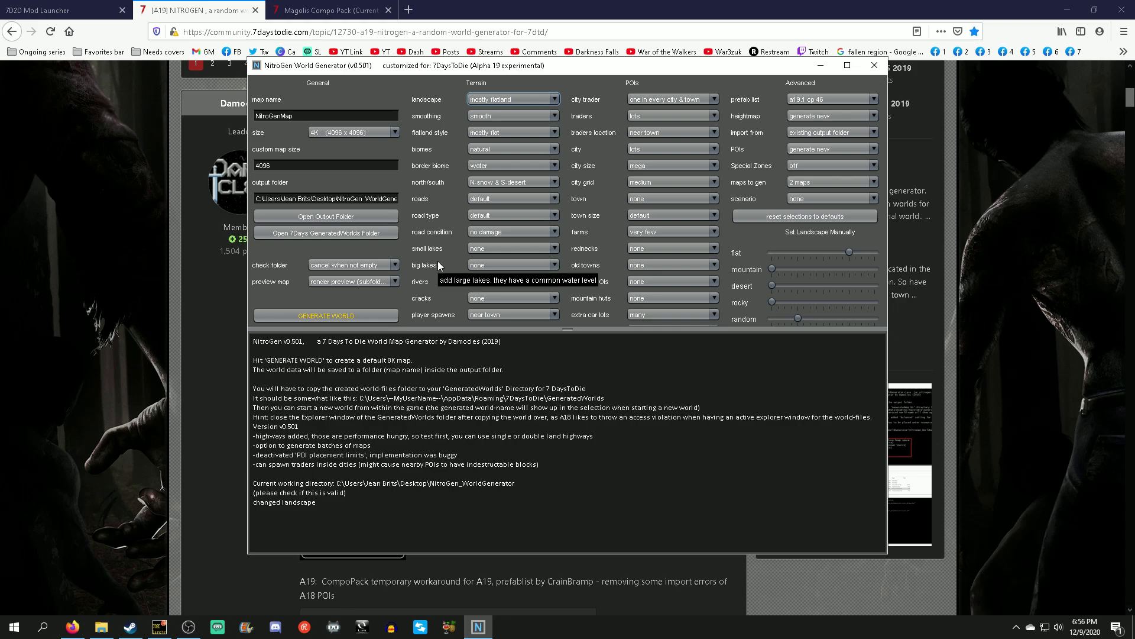
Keep the landscape at mostly flatland and smoothing at smooth, then minimize NitroGen
click(473, 99)
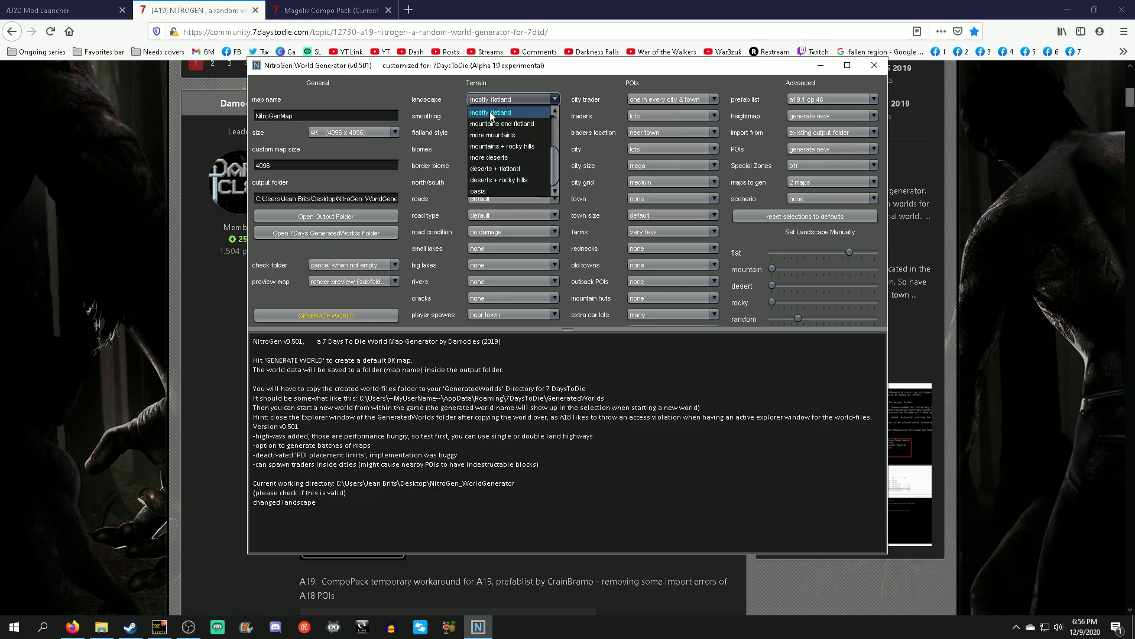
click(494, 111)
click(507, 116)
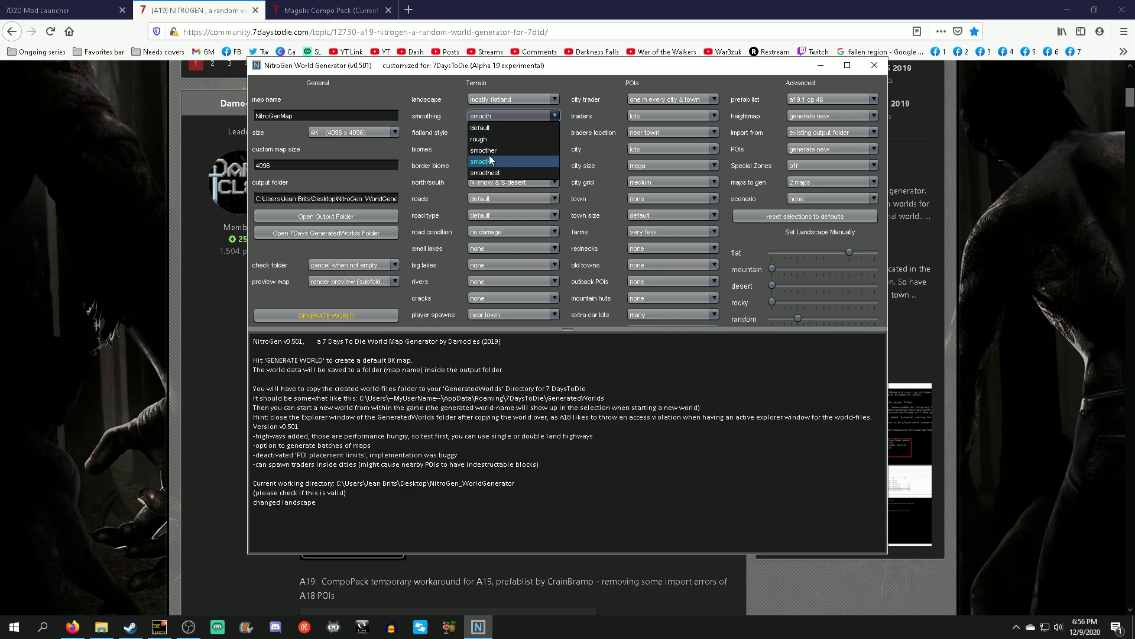
click(492, 115)
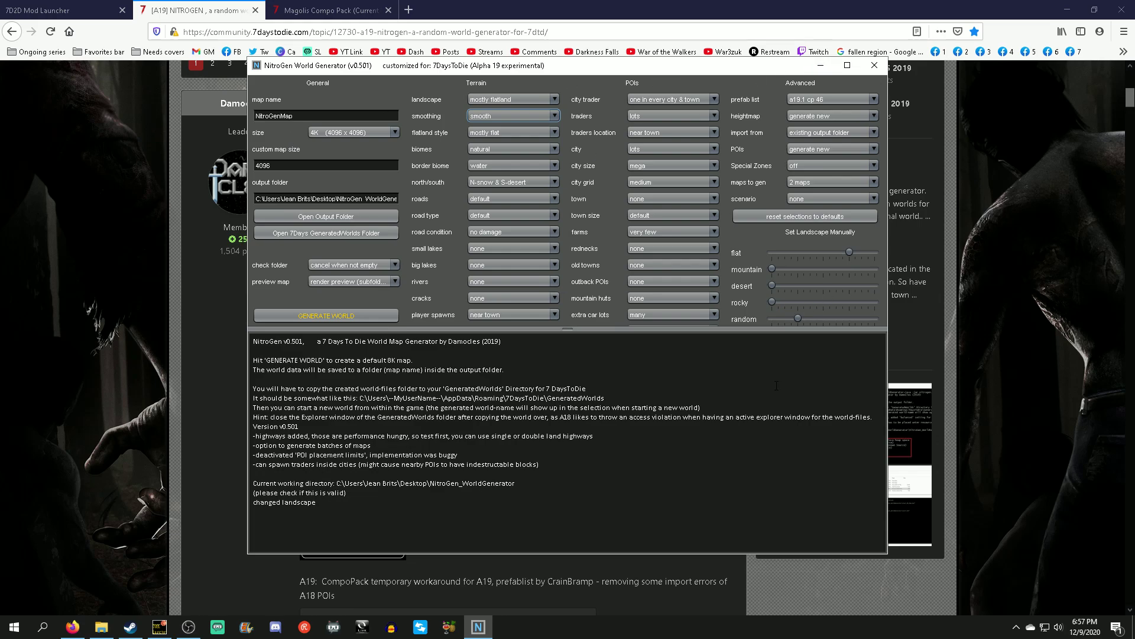
click(820, 65)
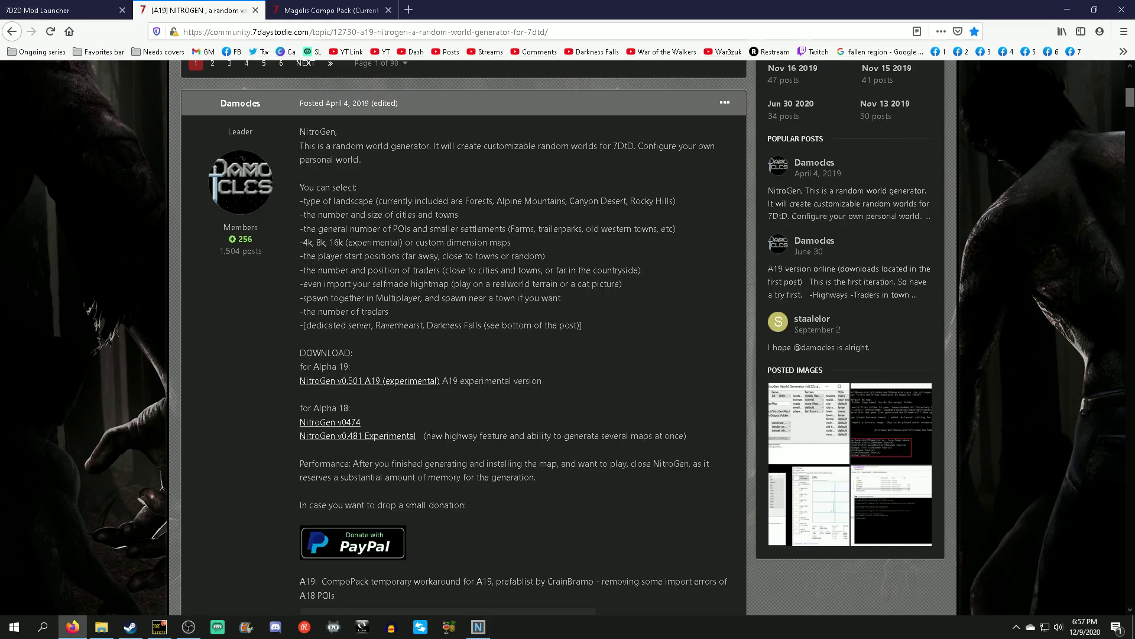
Start and cancel the NitroGen v0.481 Experimental zip download, then open the Magolis Compo Pack thread
click(379, 436)
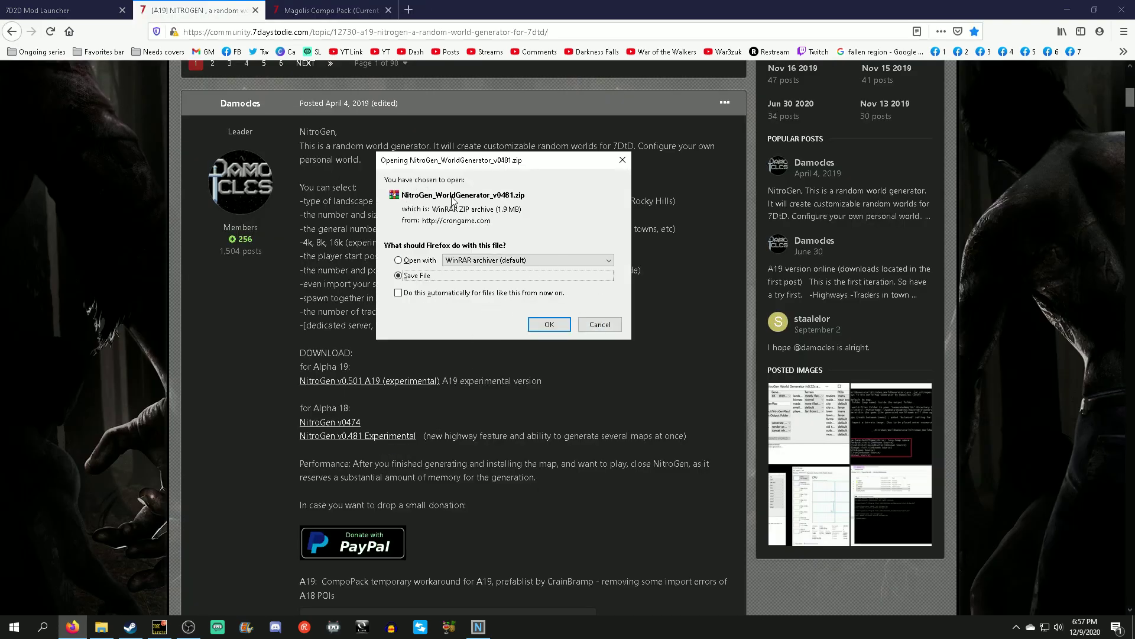
click(600, 325)
click(1067, 10)
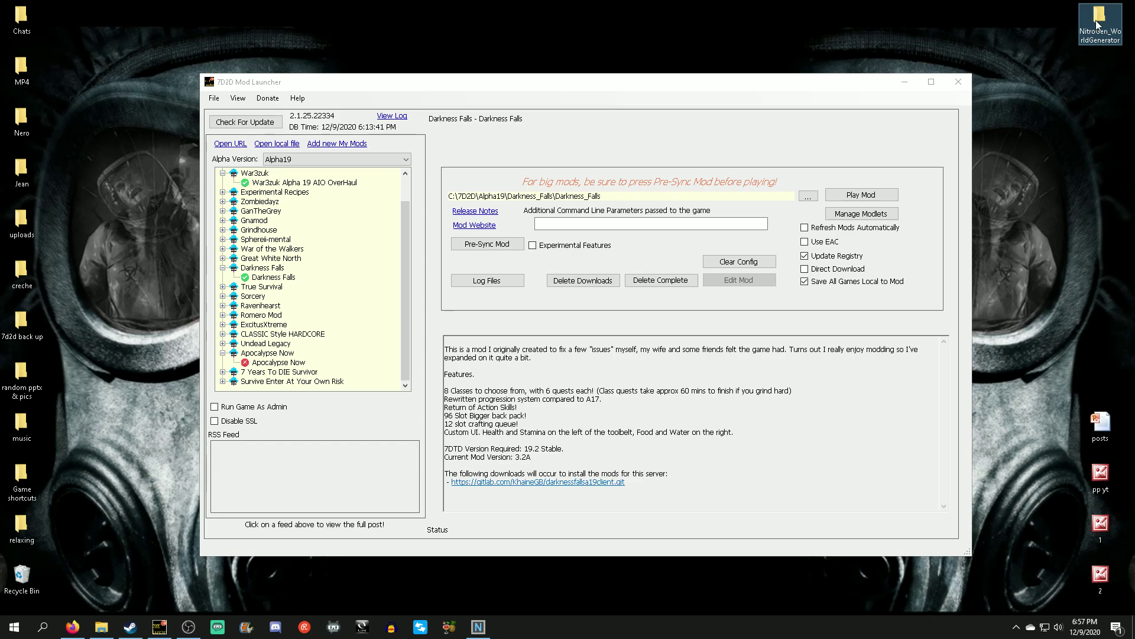
click(72, 627)
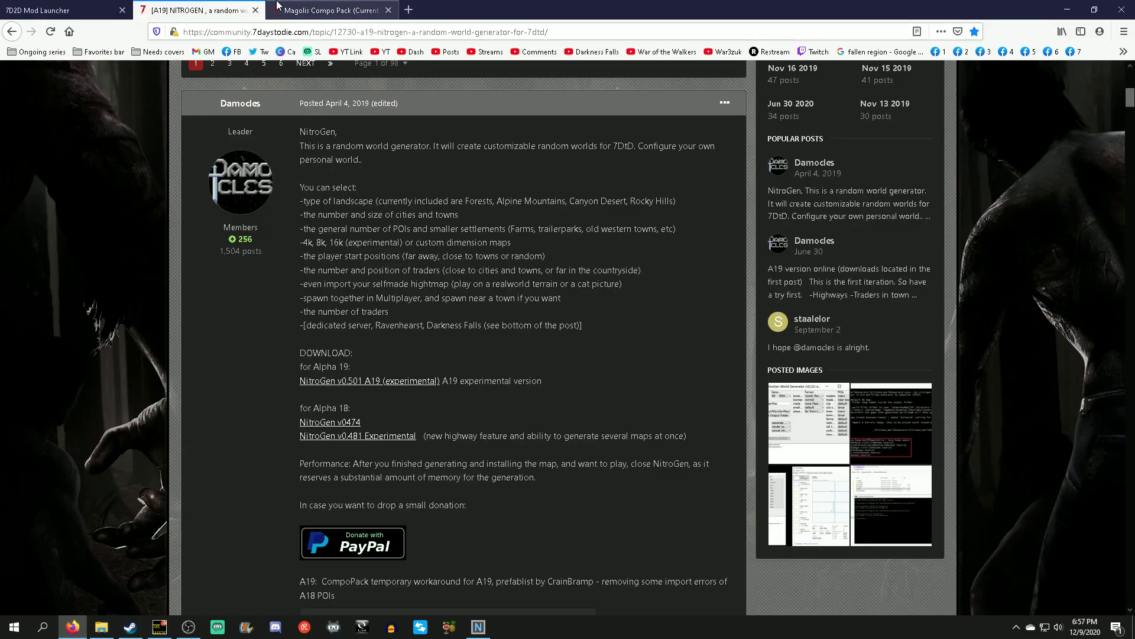
click(307, 10)
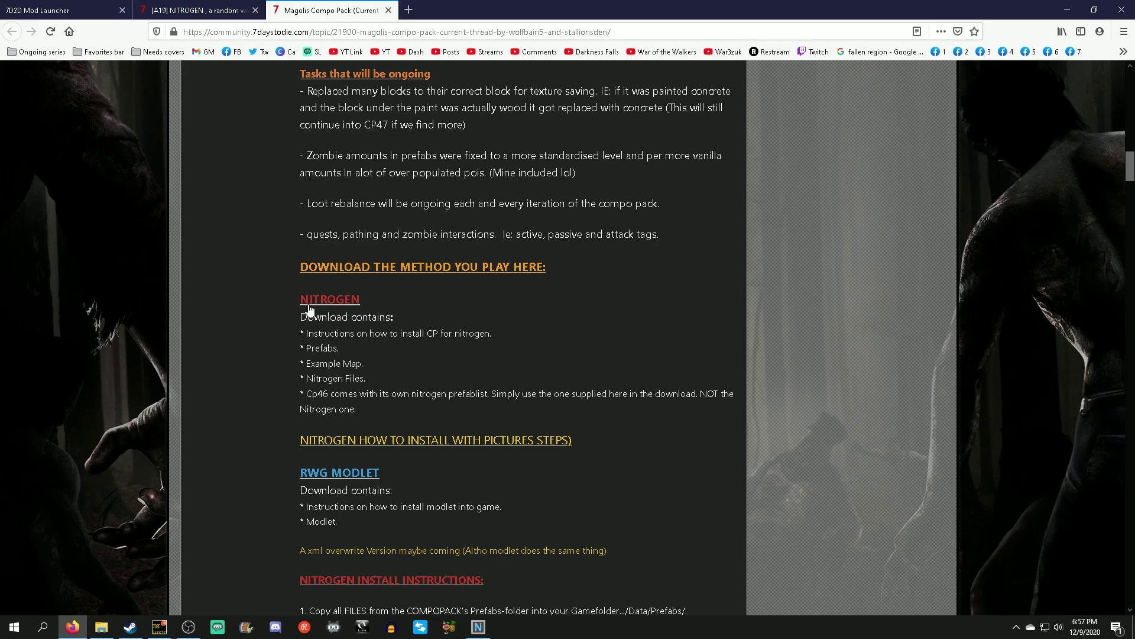
Open the COMPOPACK_46 NITROGEN OneDrive link, cancel the 106 MB rar download, close the tab, minimize Firefox
click(321, 303)
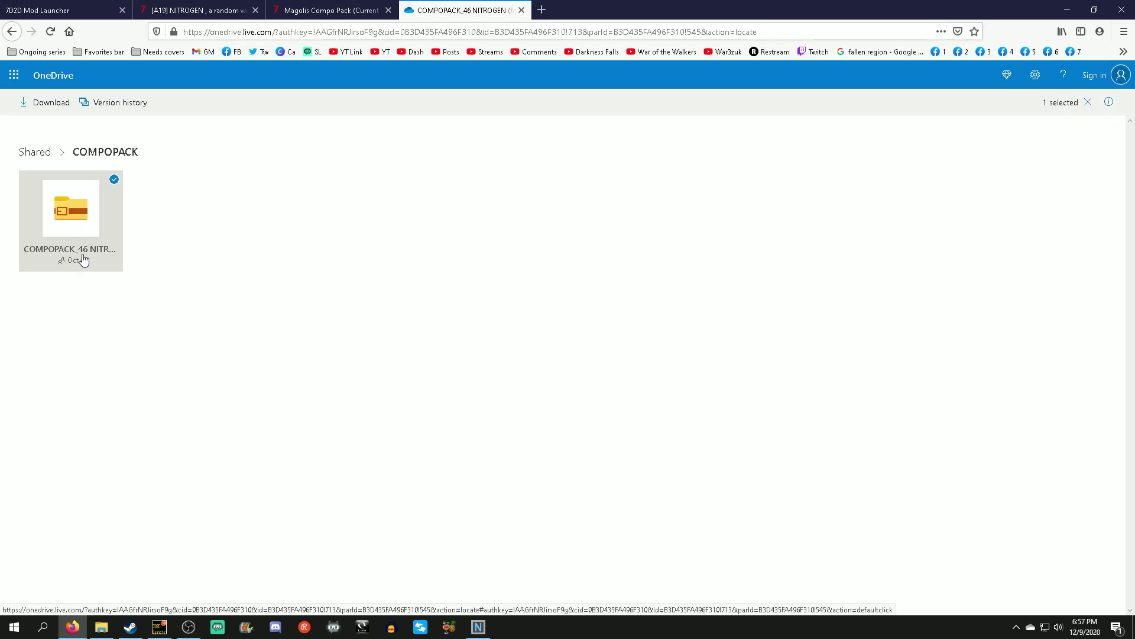
click(74, 256)
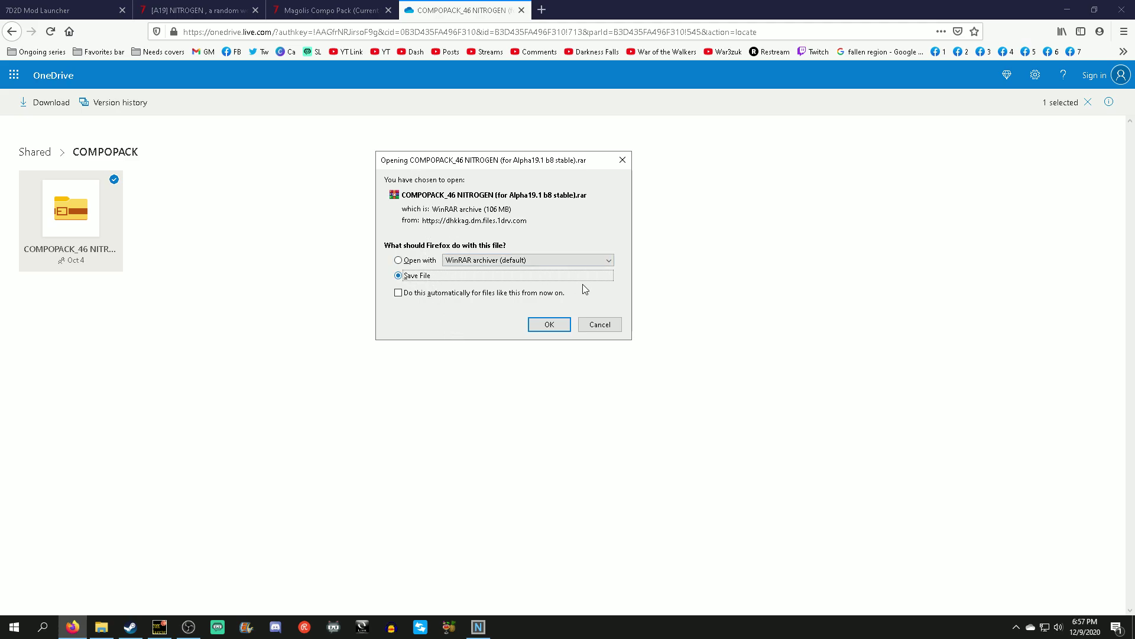
click(596, 325)
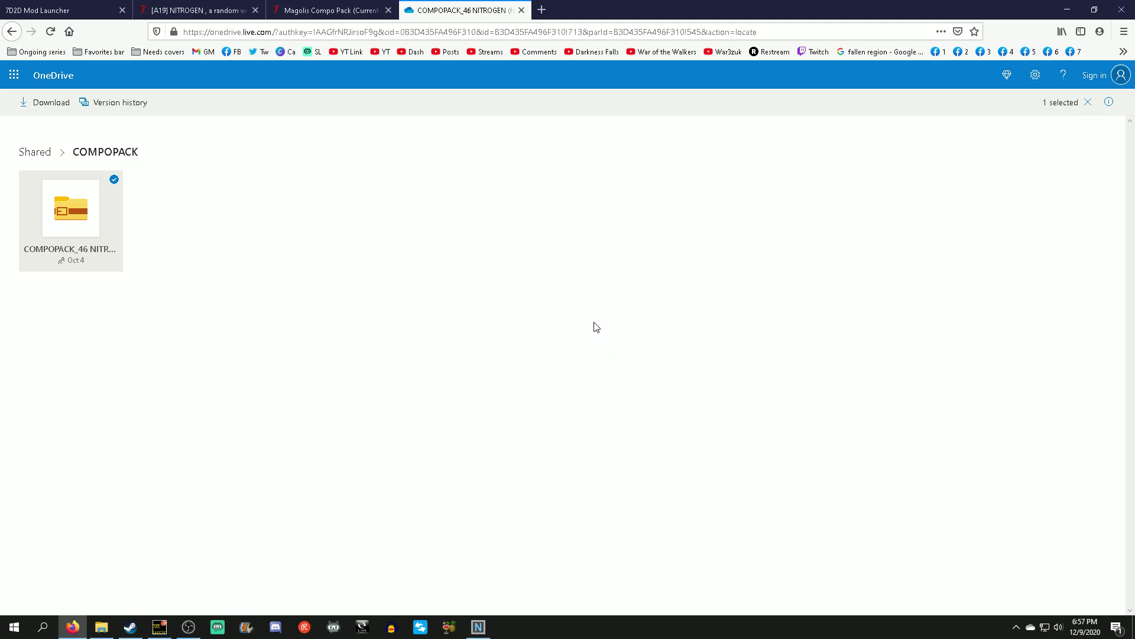
click(521, 10)
click(1067, 9)
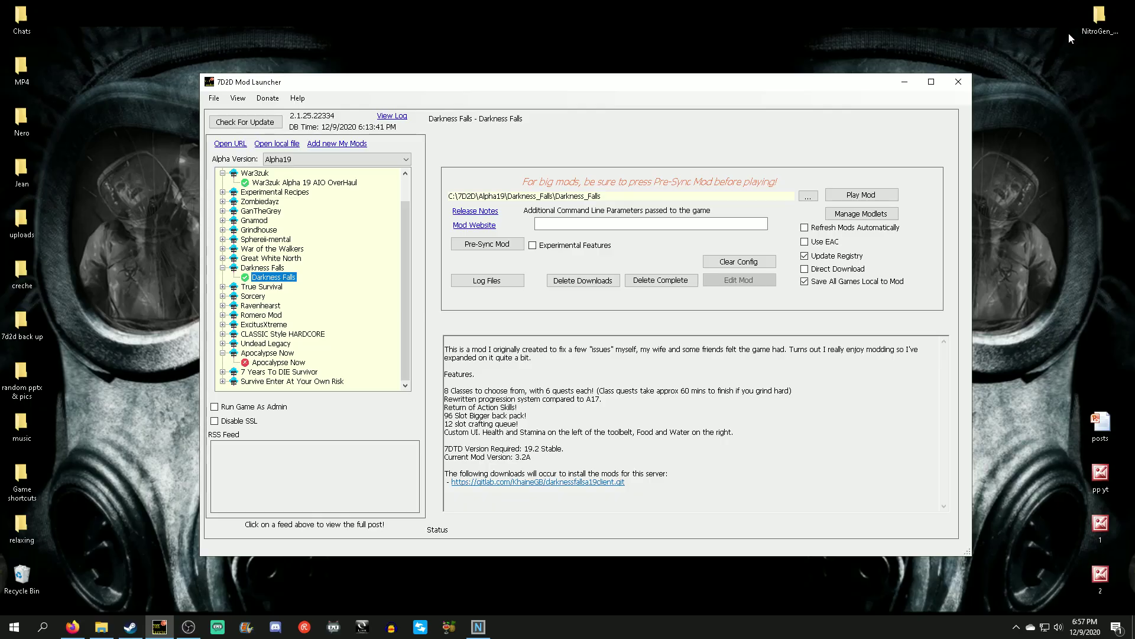
In NitroGen_WorldGenerator's COMPOPACK_46 NITROGEN copy folder, select all 2,325 prefab files
double_click(1098, 15)
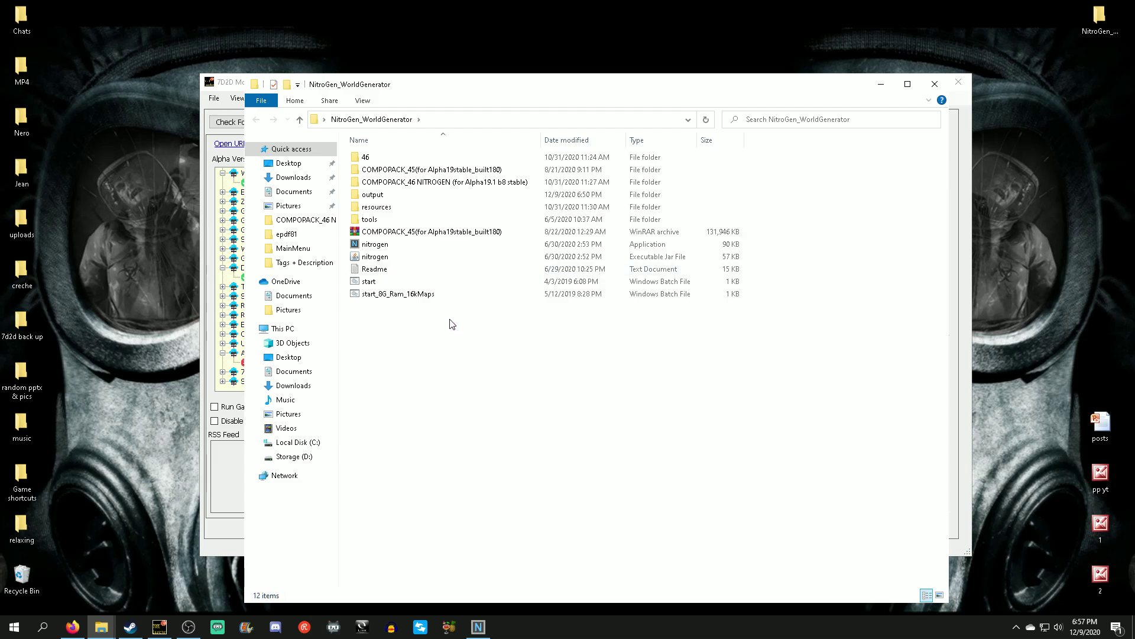
click(376, 183)
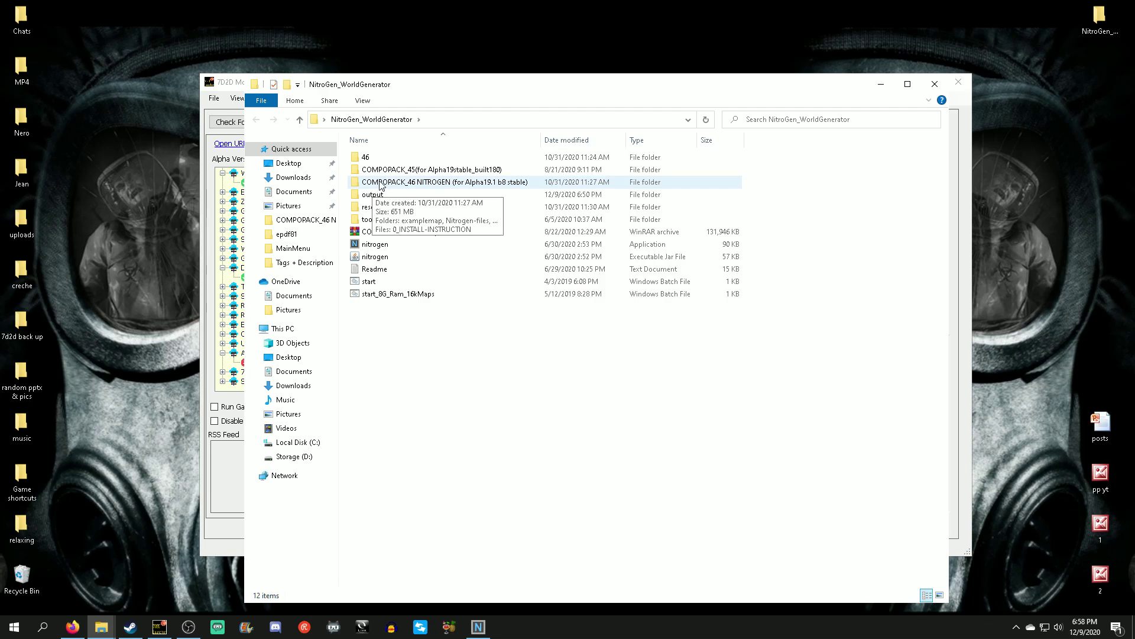
double_click(390, 182)
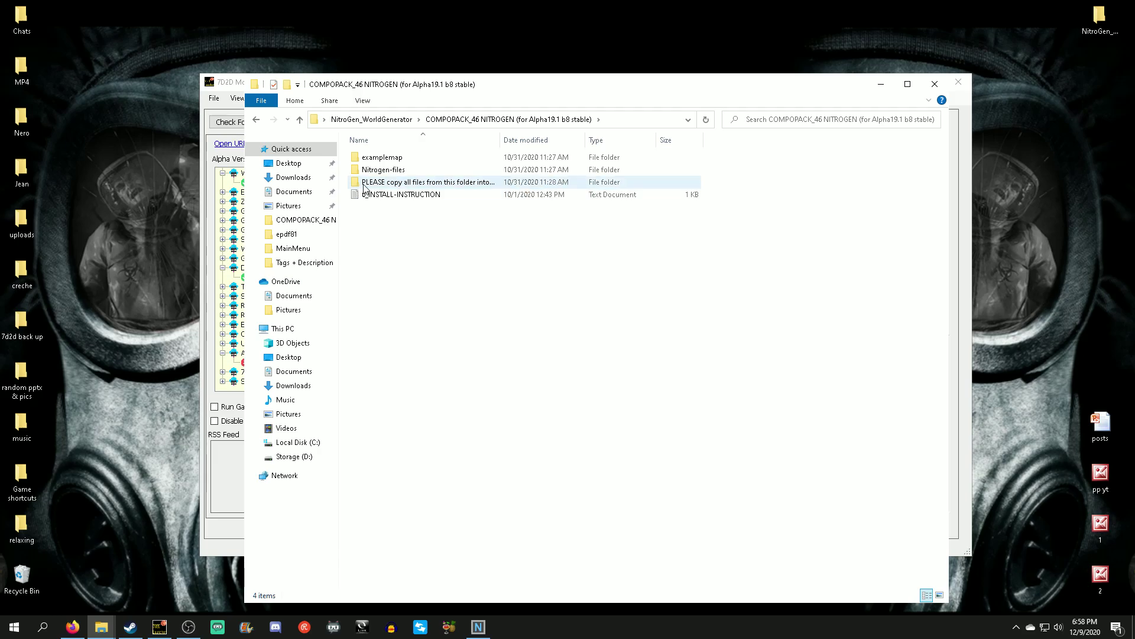
double_click(407, 185)
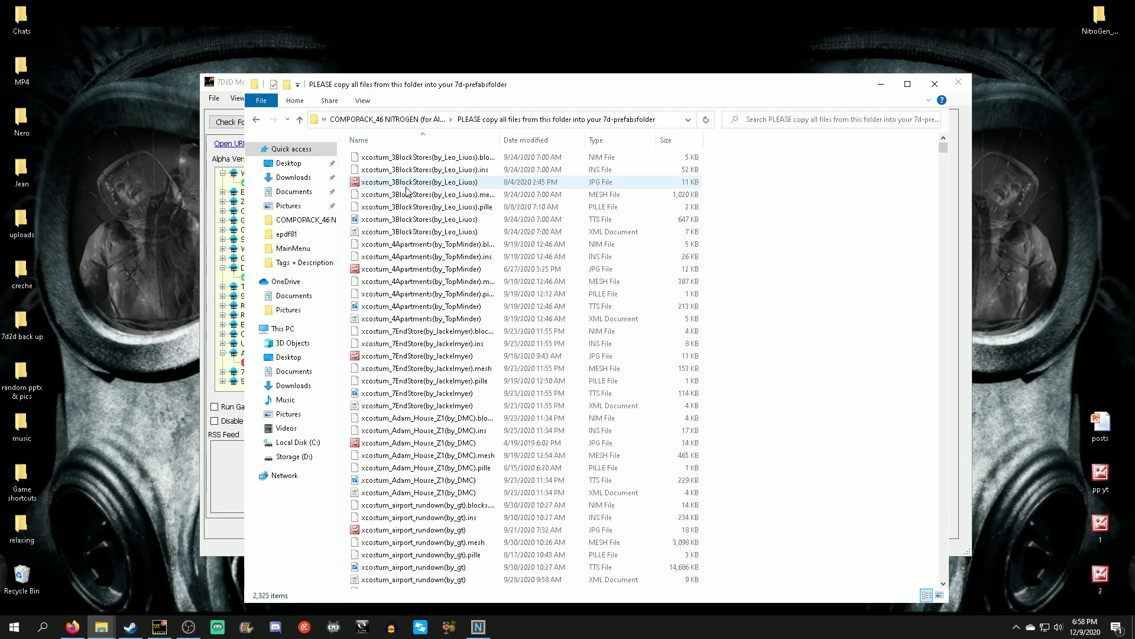
click(402, 158)
drag(943, 148, 944, 579)
shift+click(615, 570)
shift+click(615, 582)
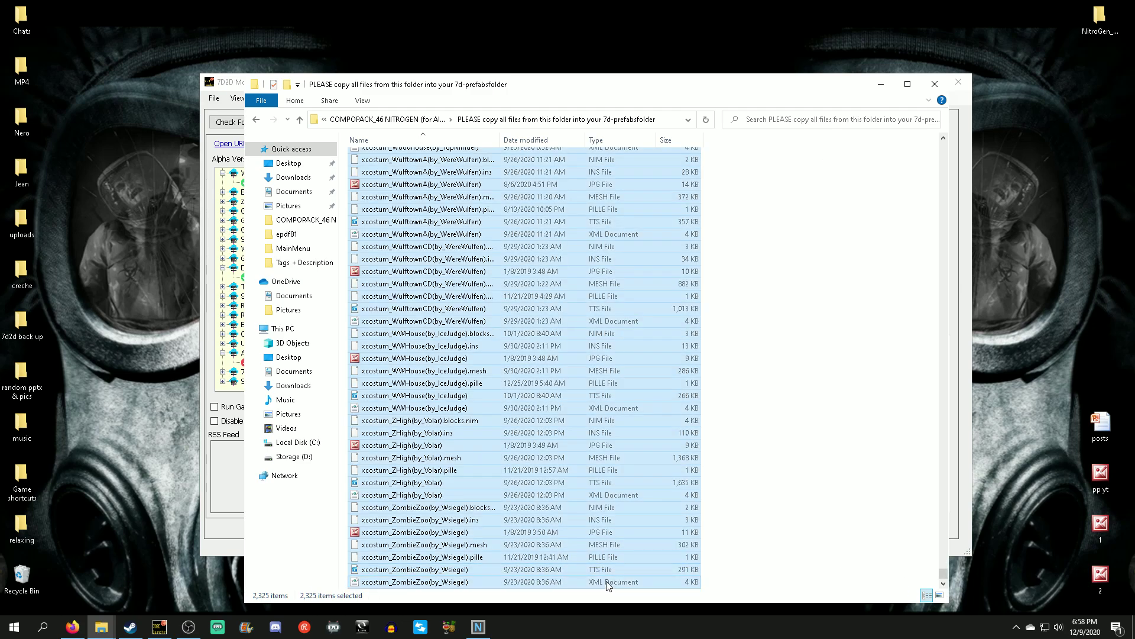
Browse to C:\Program Files (x86)\Steam\steamapps\common\7 Days To Die\Data\Prefabs
click(290, 443)
double_click(394, 231)
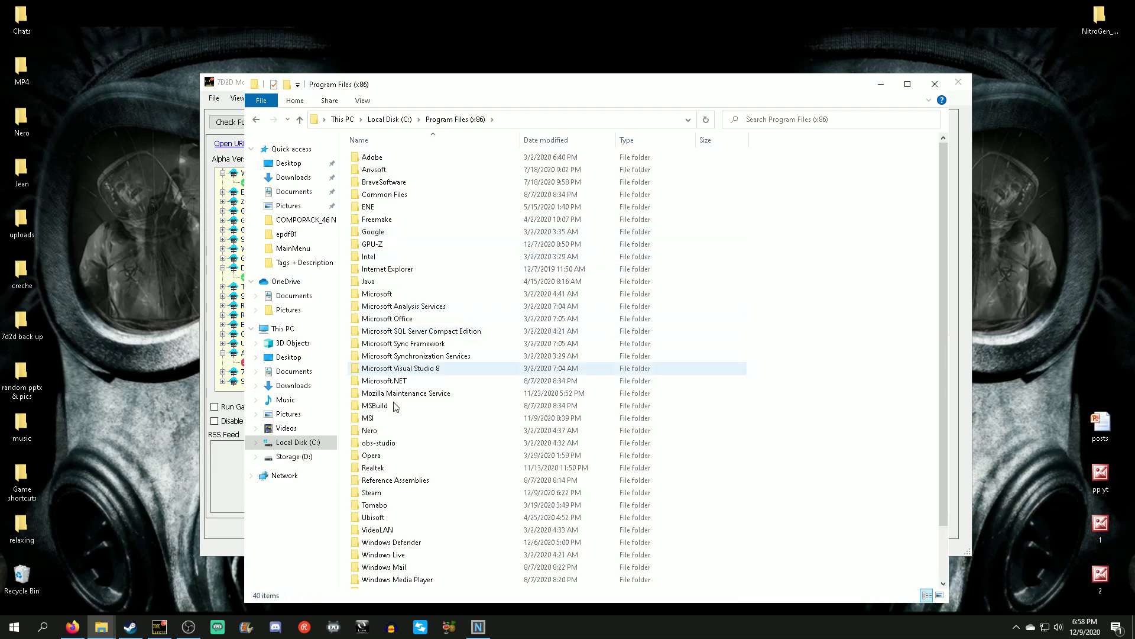
double_click(372, 492)
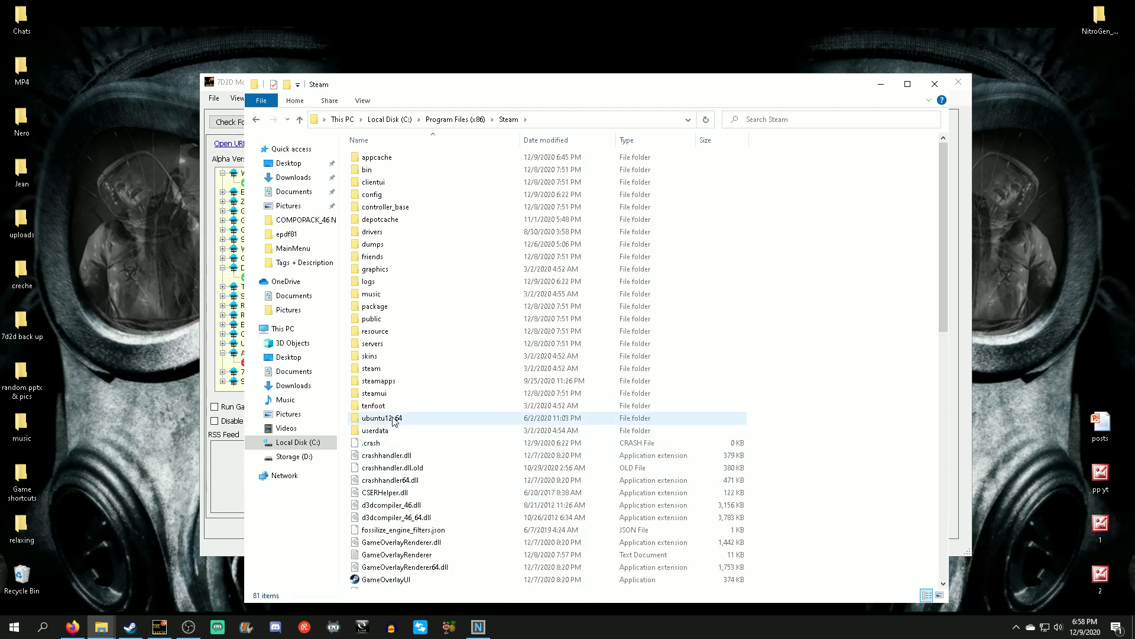
double_click(393, 383)
double_click(392, 157)
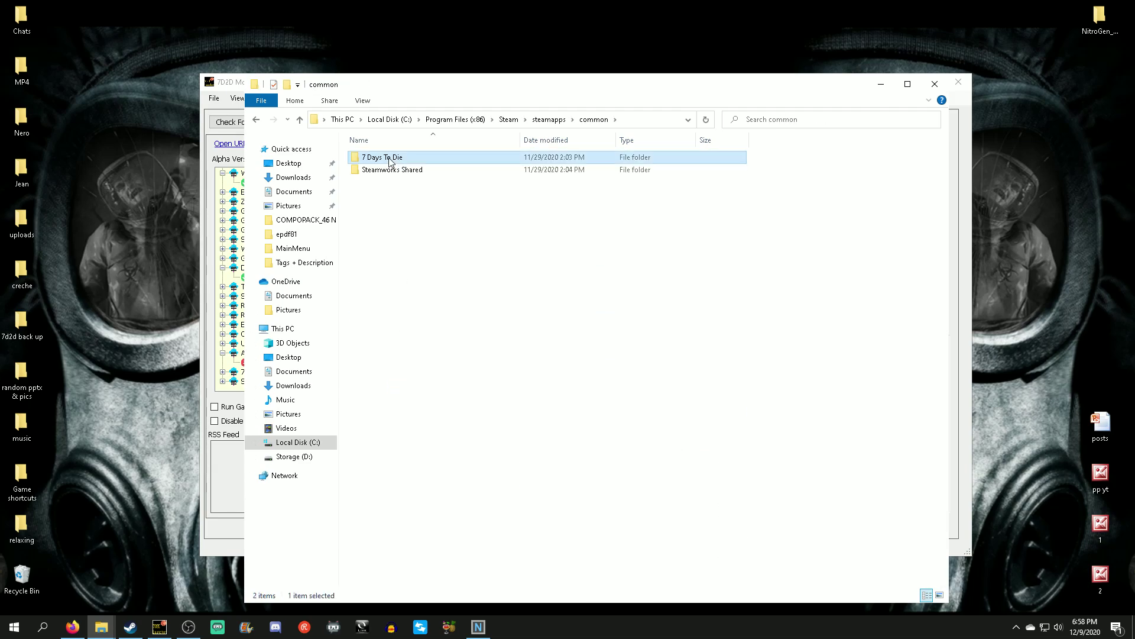
double_click(393, 158)
double_click(392, 170)
double_click(387, 208)
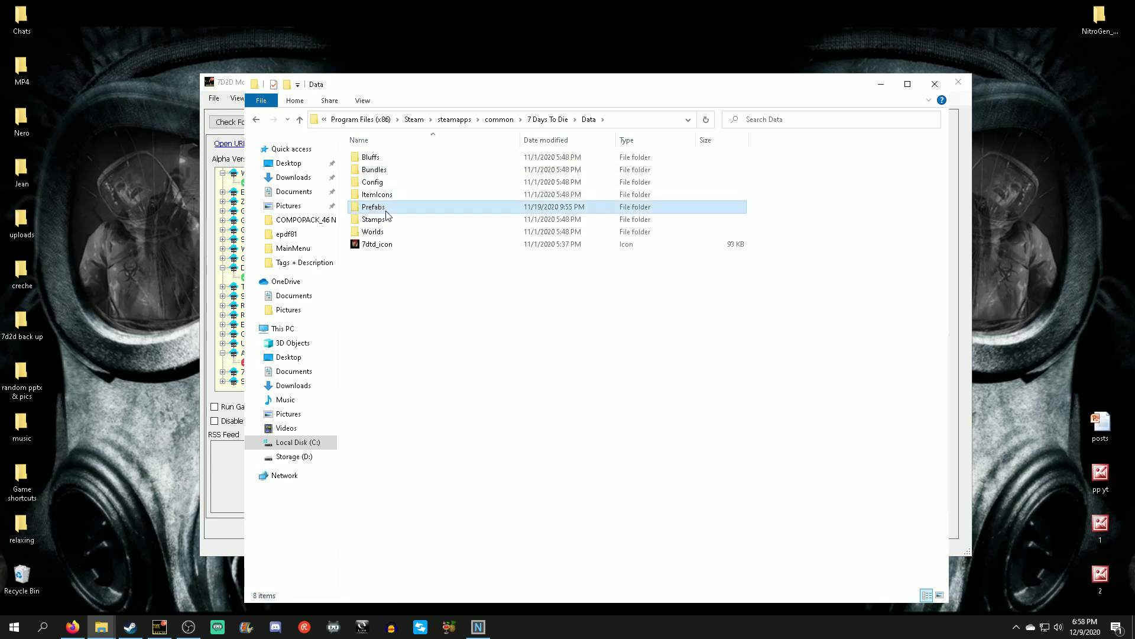
Paste the prefabs into the Prefabs folder and skip the 2,325 files that already exist
right_click(348, 246)
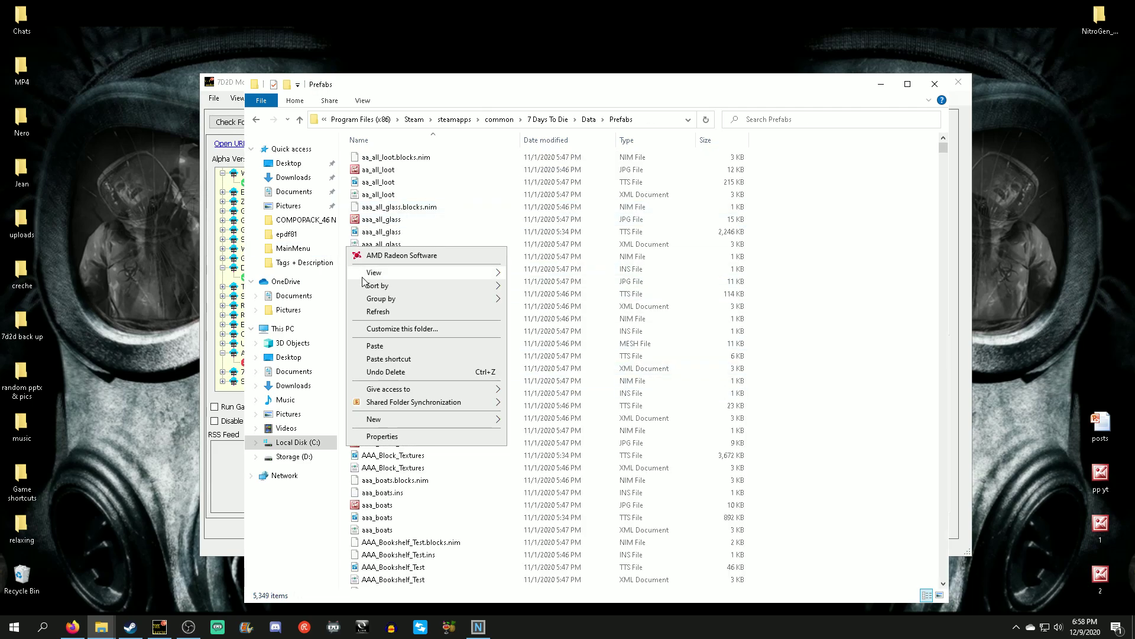
click(393, 348)
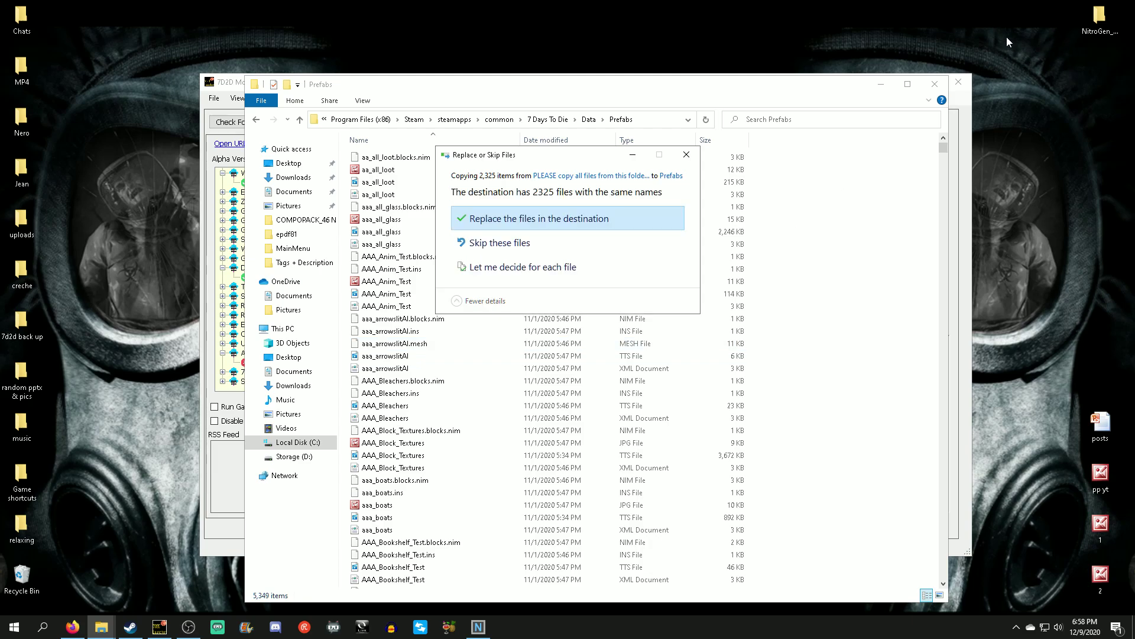
click(141, 627)
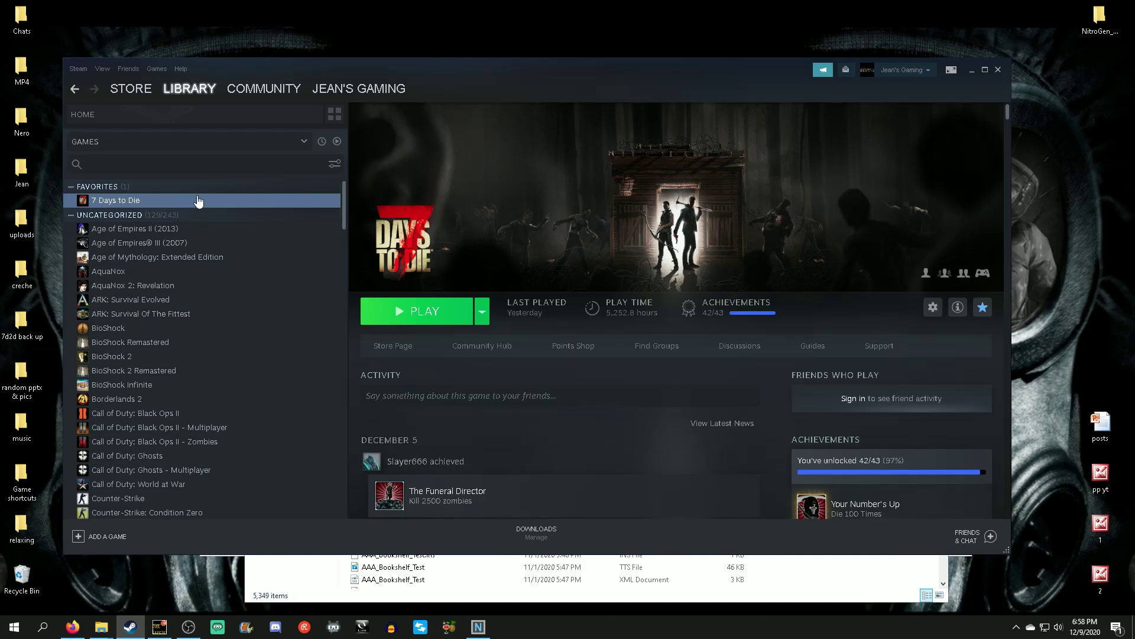
click(972, 69)
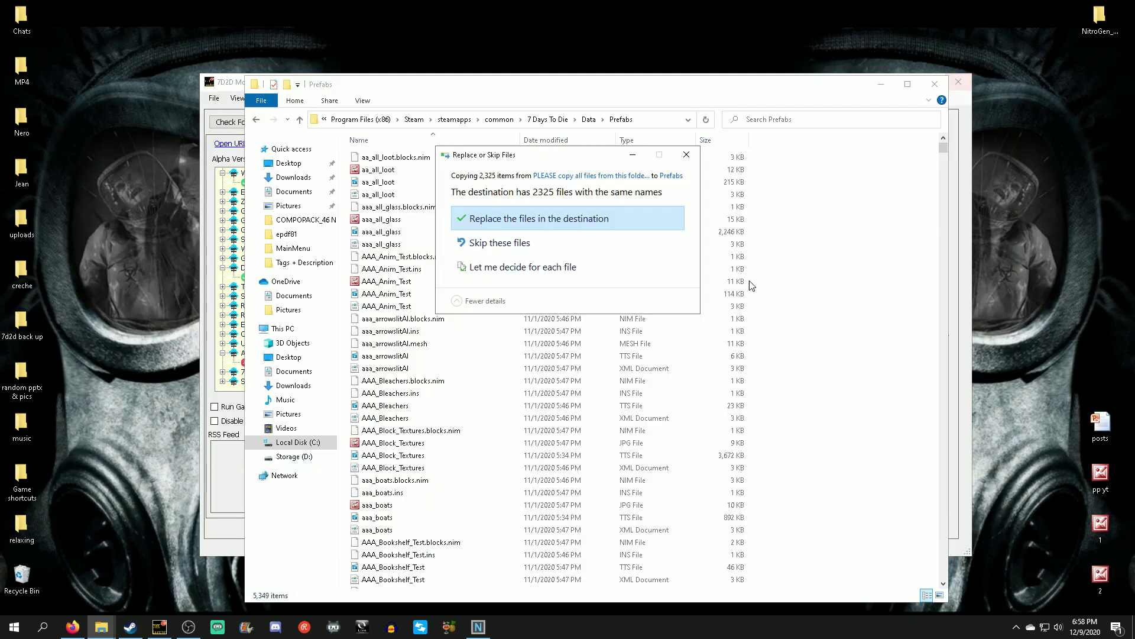
click(499, 243)
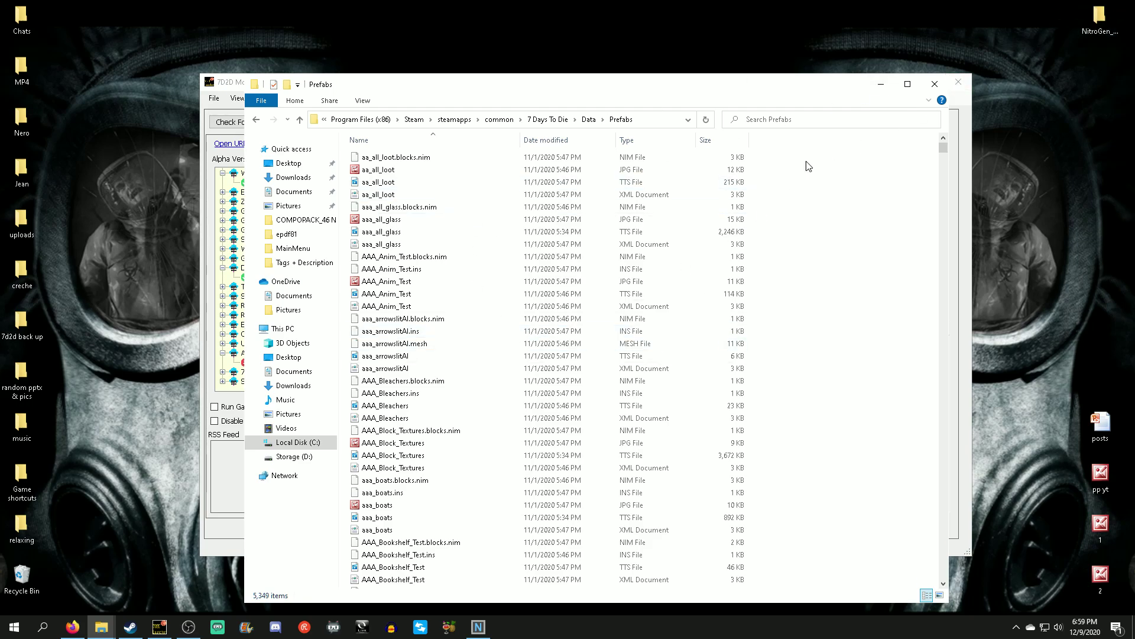
Review the uninstalled Apocalypse Now mod's install options, then return to Steam's 7 Days to Die page
click(881, 83)
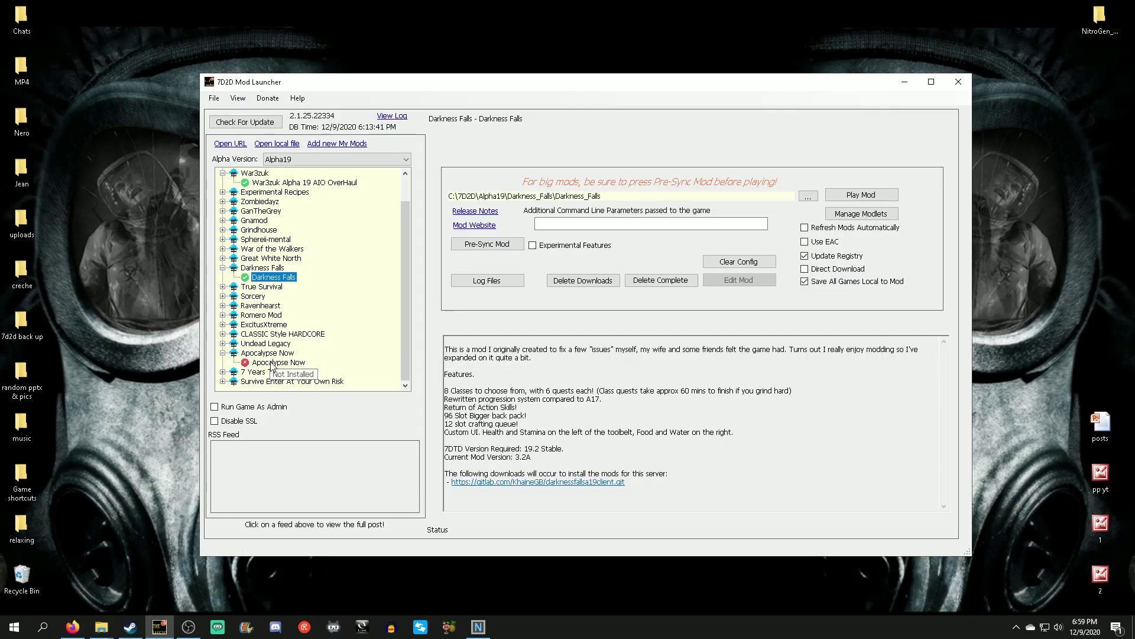
click(274, 362)
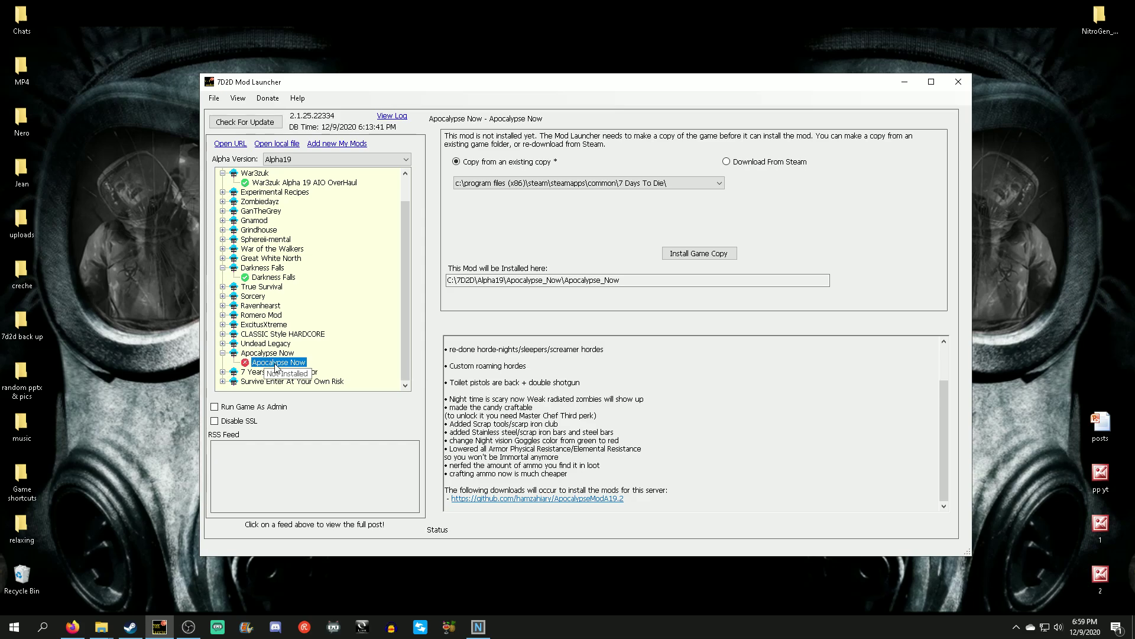
key(Up)
key(Up)
key(Down)
key(Down)
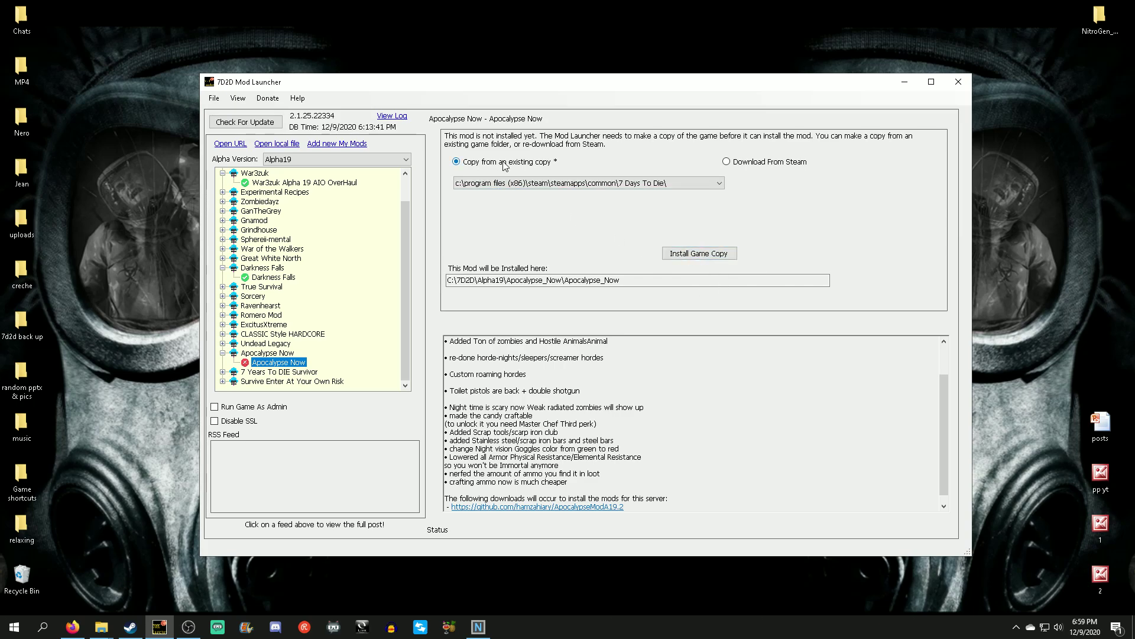
click(130, 626)
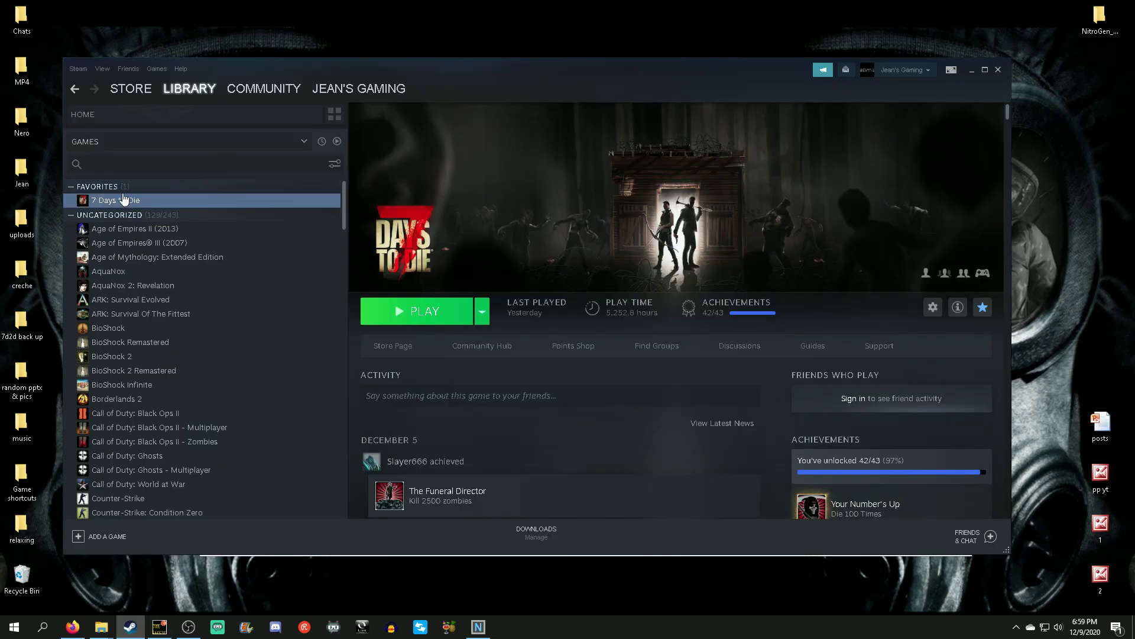